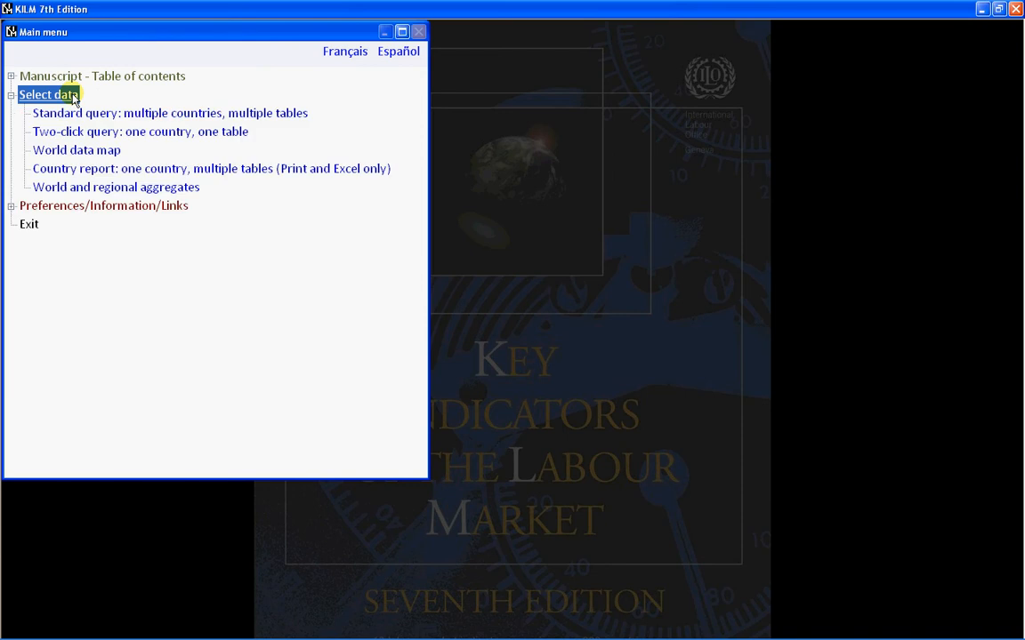
Open the standard query for multiple countries and tables and select Table 3, Status in employment (by sex)
click(154, 114)
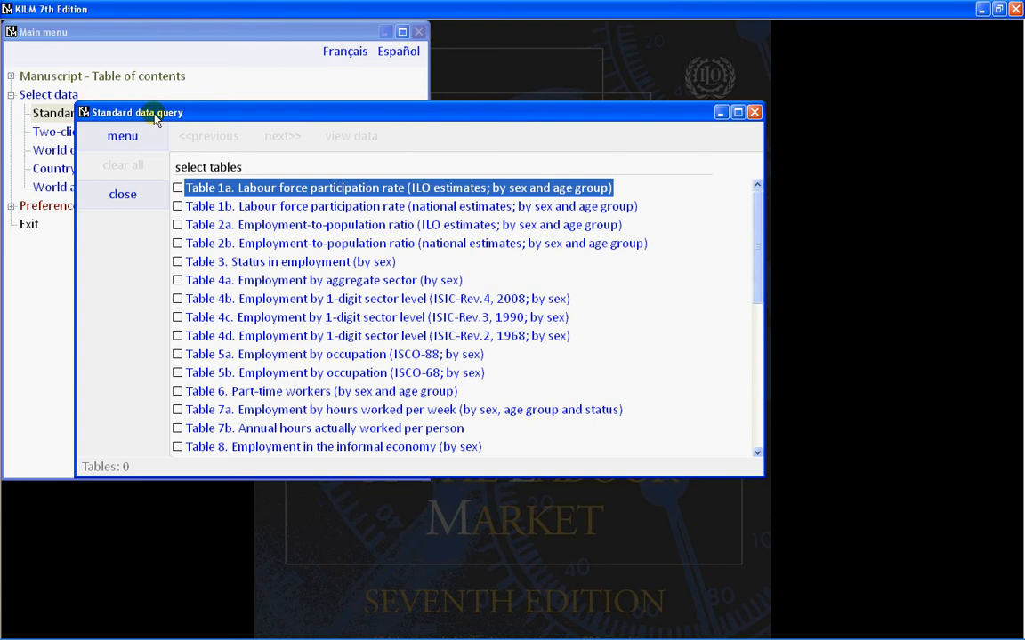
click(245, 264)
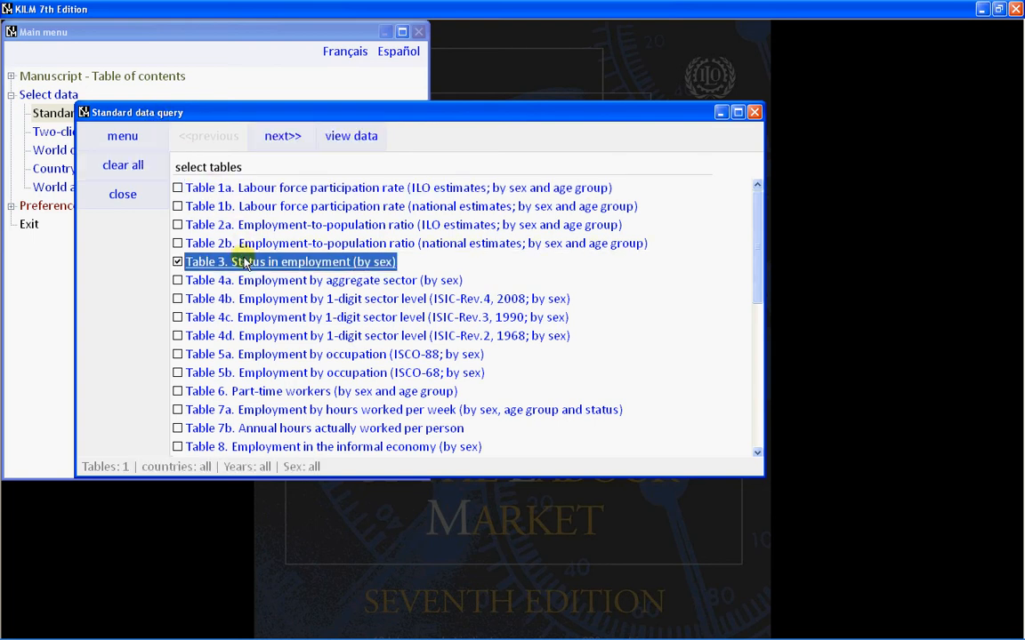
click(246, 264)
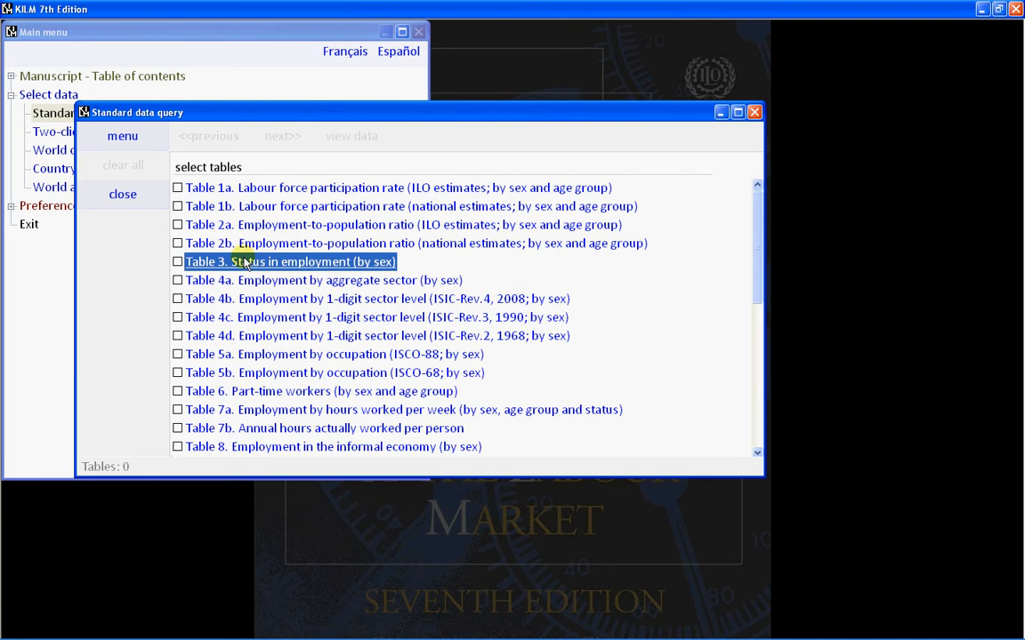
click(246, 264)
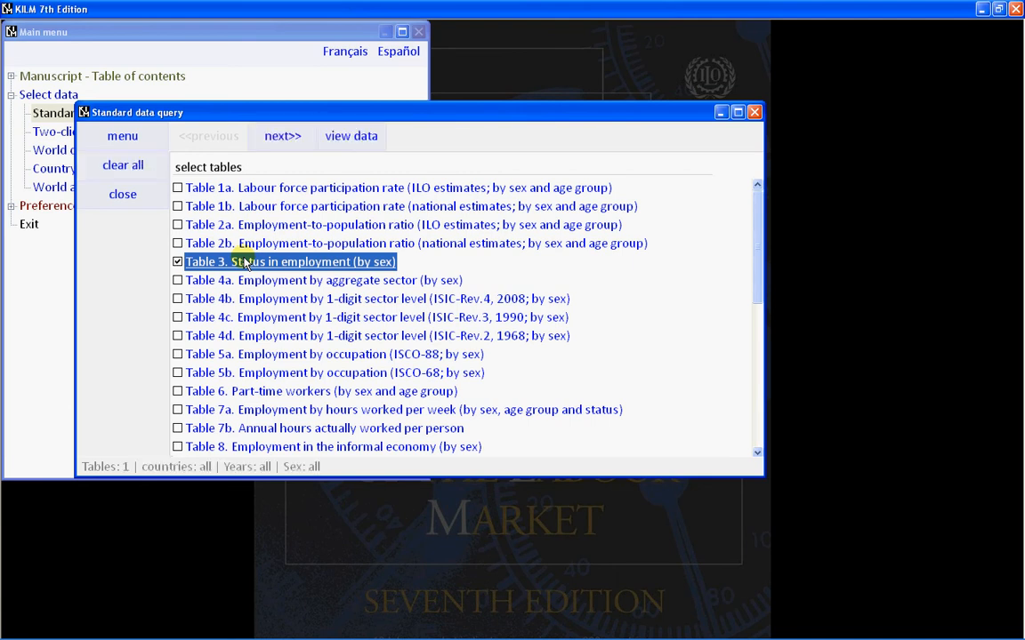
Extend the table selection from Table 3 through Table 5b, and clear all selected tables
shift+click(240, 375)
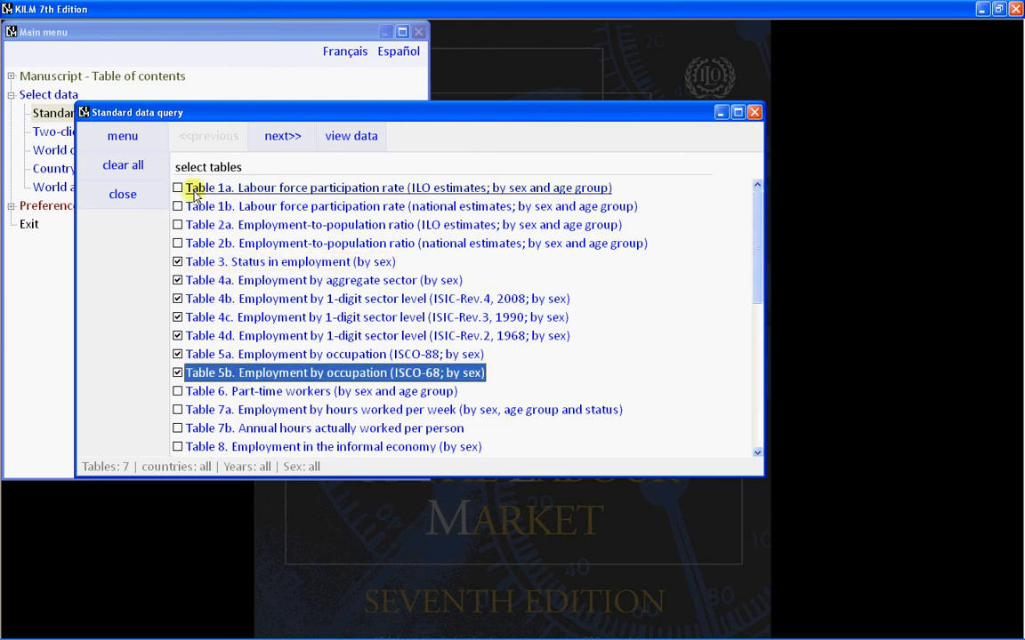
click(134, 166)
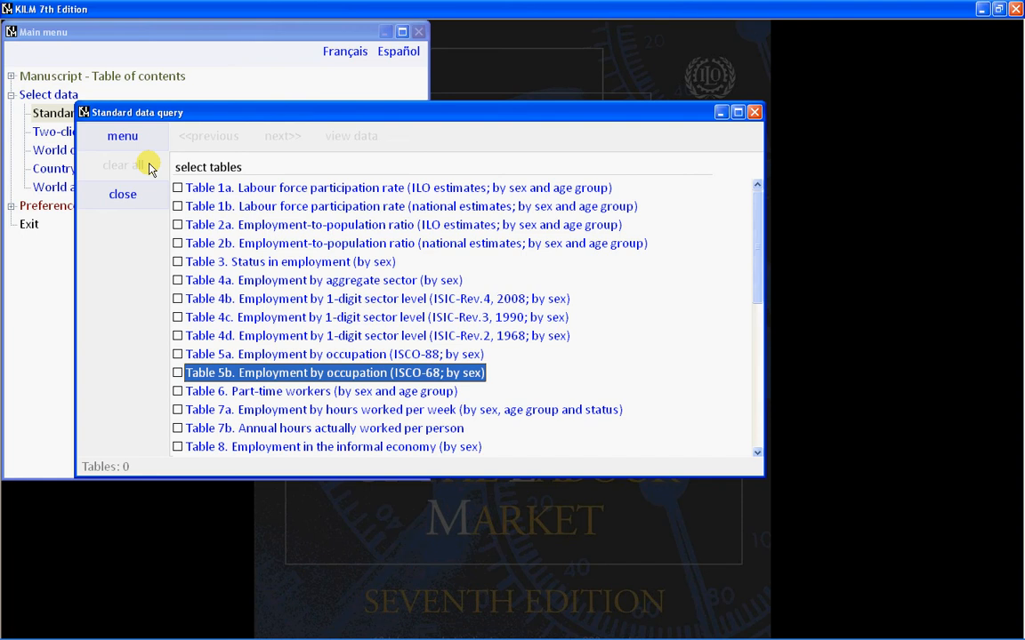
Select Table 3 again, stepwise adjust the range until it covers Tables 3 to 5b, and clear the whole selection
click(233, 264)
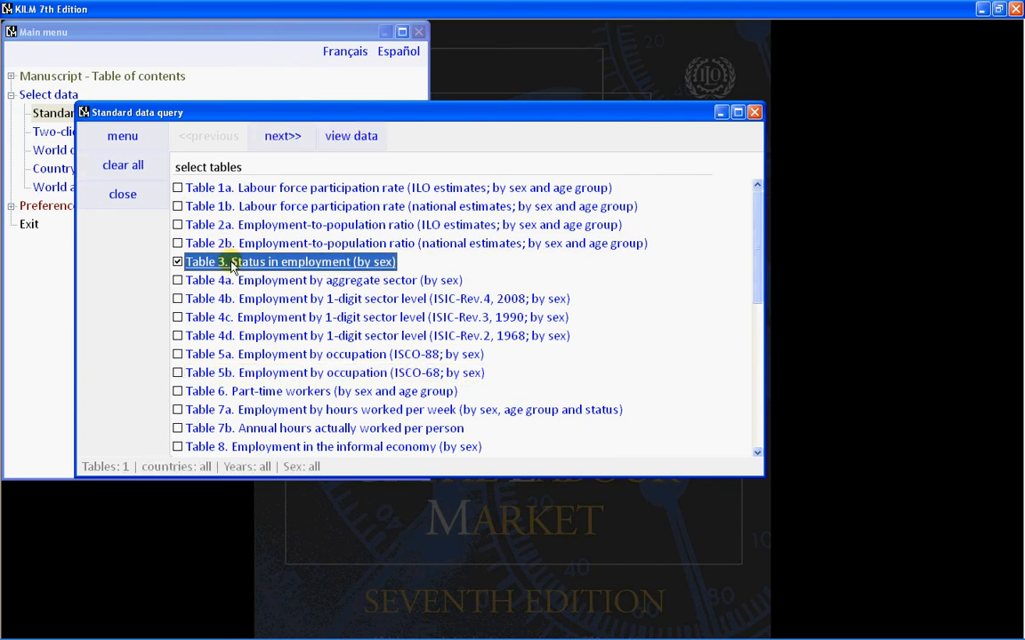
key(shift+Up)
key(shift+Up)
key(shift+Up)
key(shift+Down)
key(shift+Down)
key(shift+Down)
key(shift+Down)
key(shift+Down)
key(shift+Down)
key(shift+Down)
key(shift+Down)
key(shift+Down)
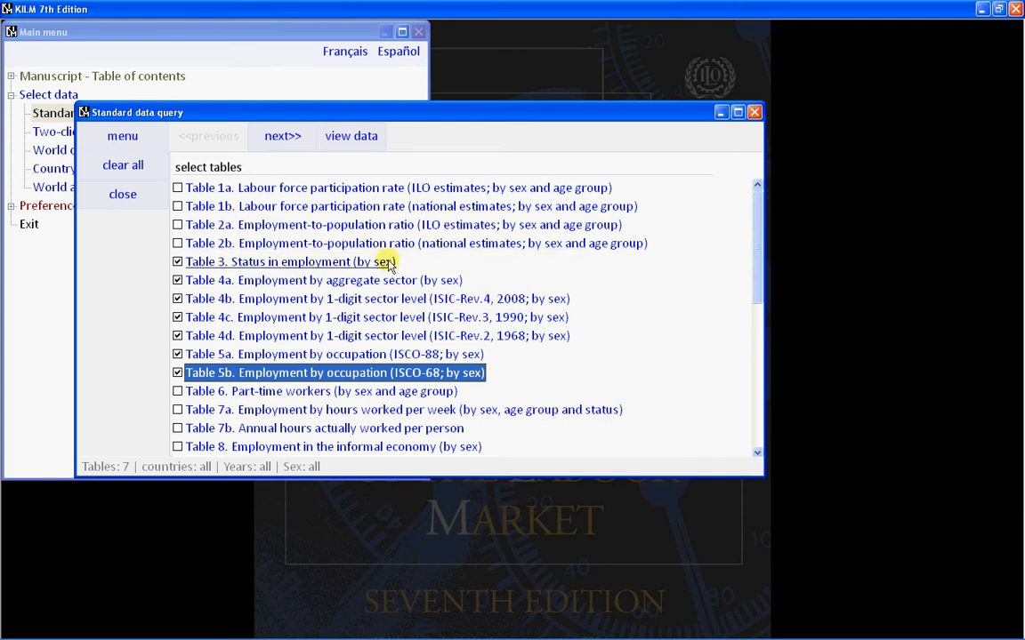
click(474, 269)
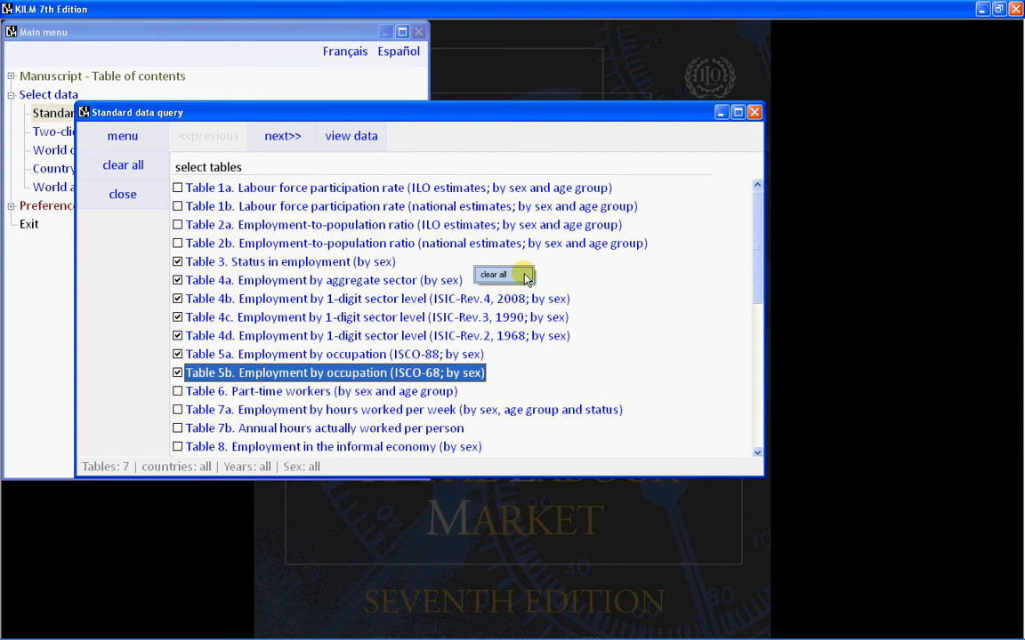
click(153, 175)
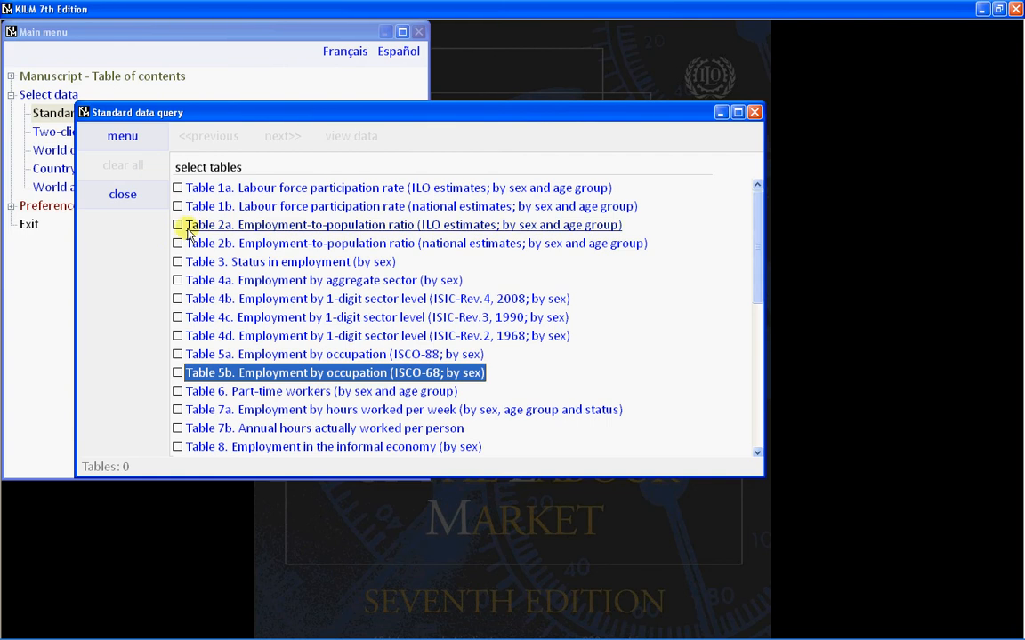
Select only Table 3, Status in employment (by sex), and list the current query selections
click(177, 263)
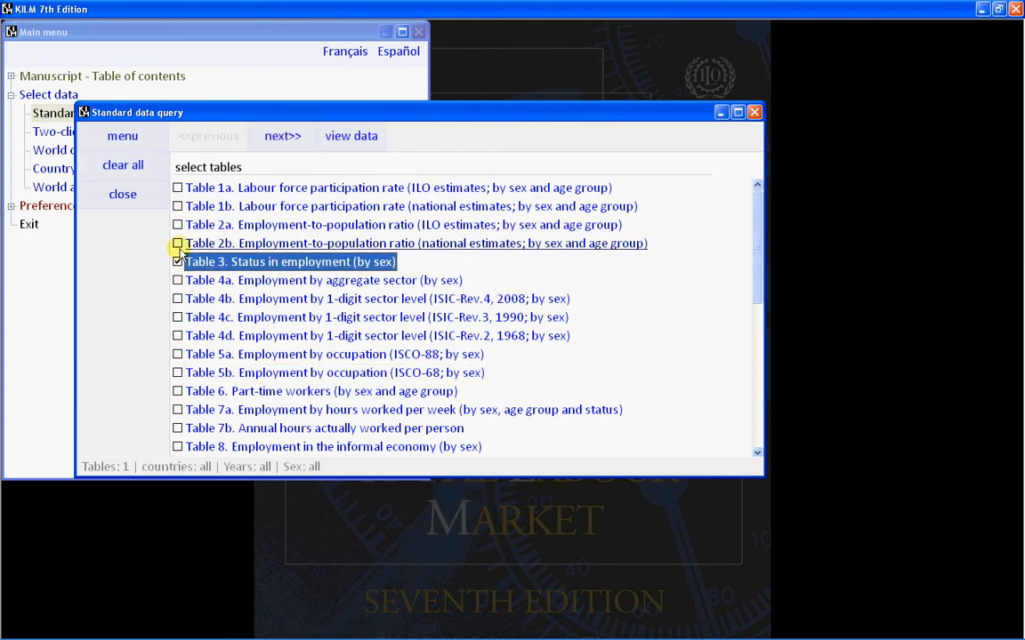
click(160, 141)
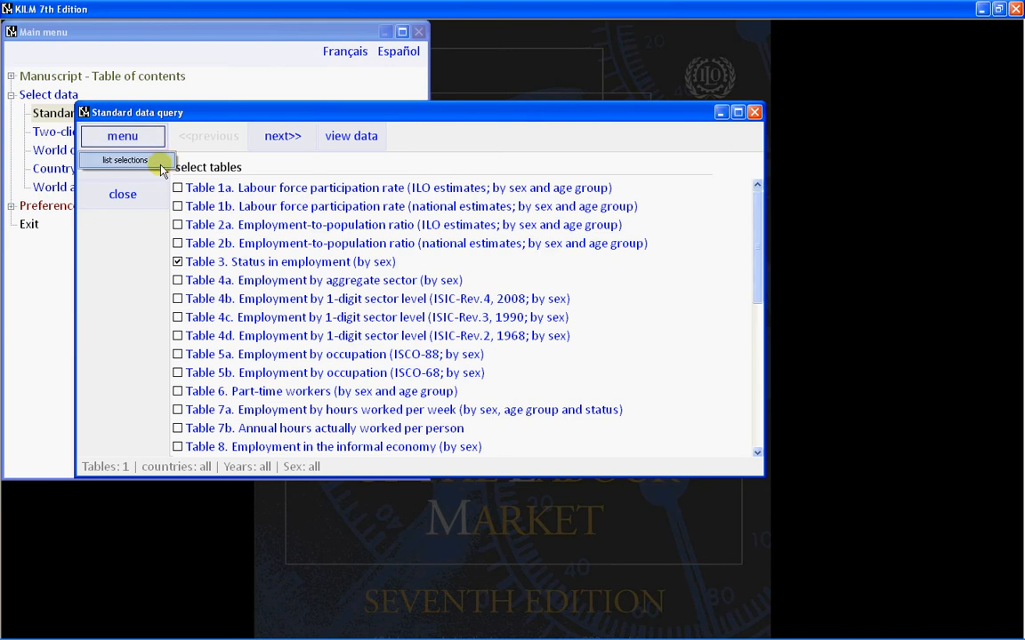
click(160, 164)
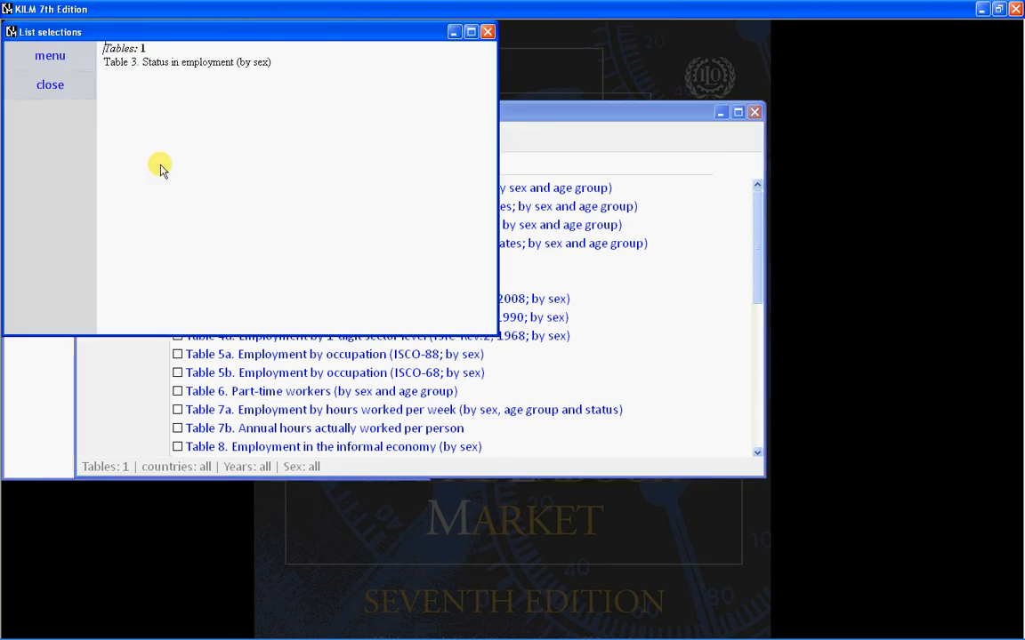
Select all the text in the selections list and close the list window
click(75, 56)
click(75, 82)
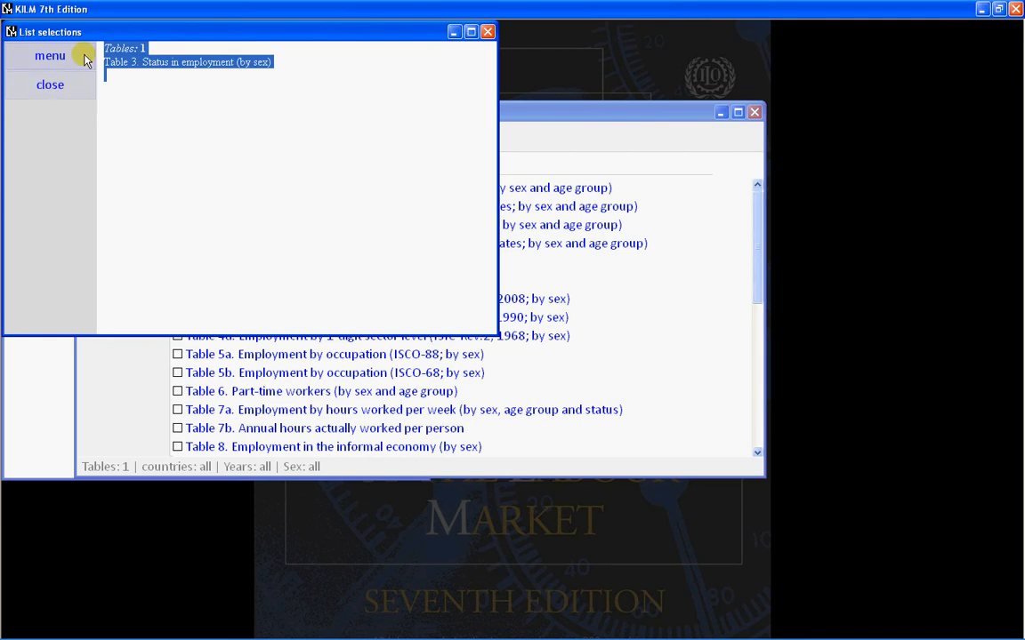
click(82, 56)
click(81, 101)
click(75, 91)
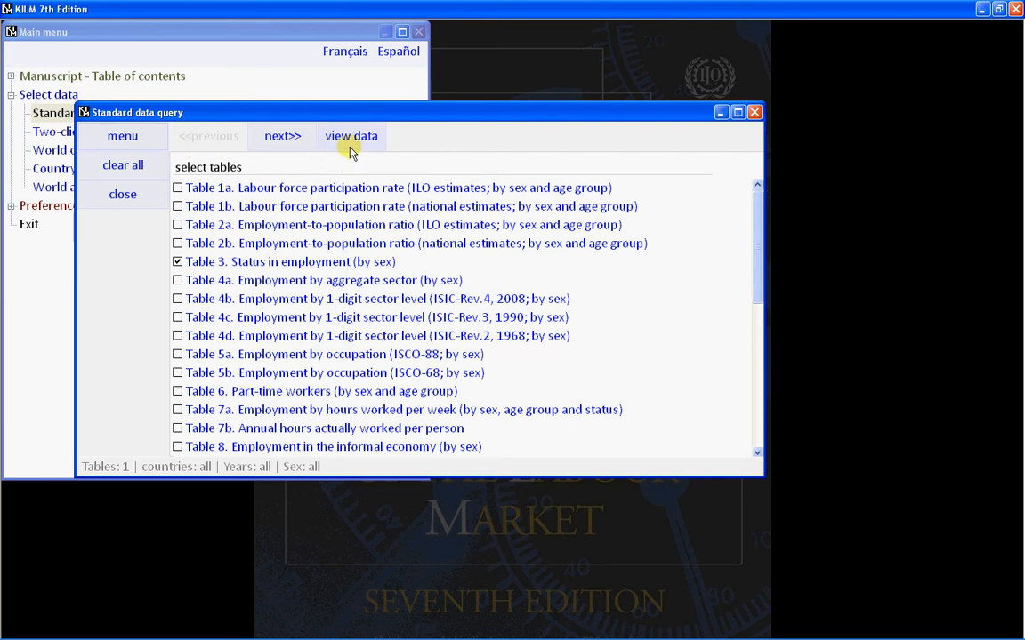
Proceed to the country/region selection and expand Central & South-Eastern Europe (non-EU) & CIS down to the Central & South-Eastern Europe countries
click(301, 147)
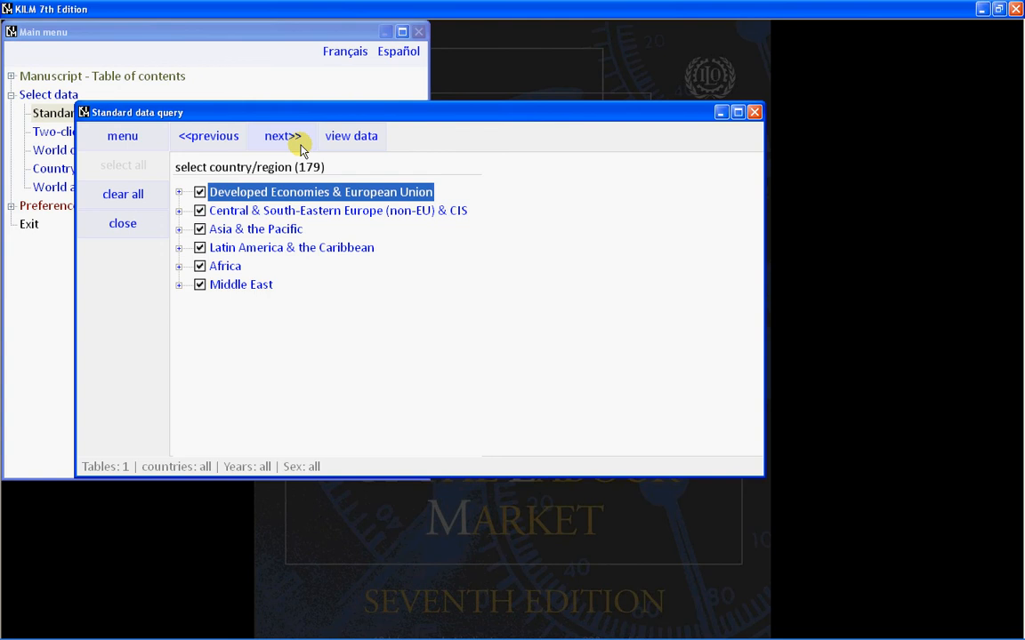
double_click(343, 214)
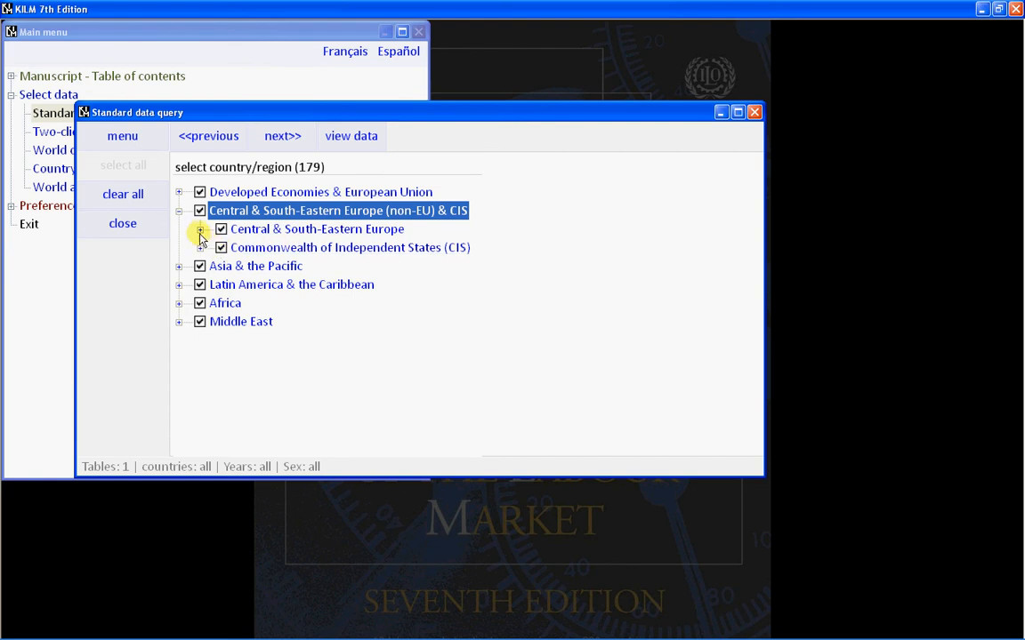
click(200, 233)
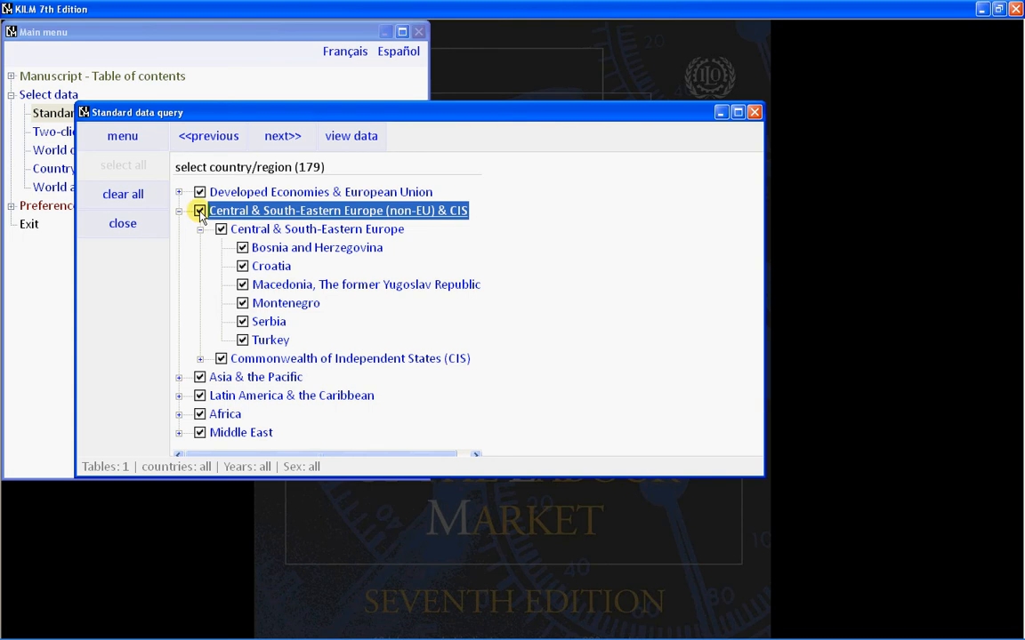
Deselect and reselect the entire Central & South-Eastern Europe (non-EU) & CIS region twice
click(200, 211)
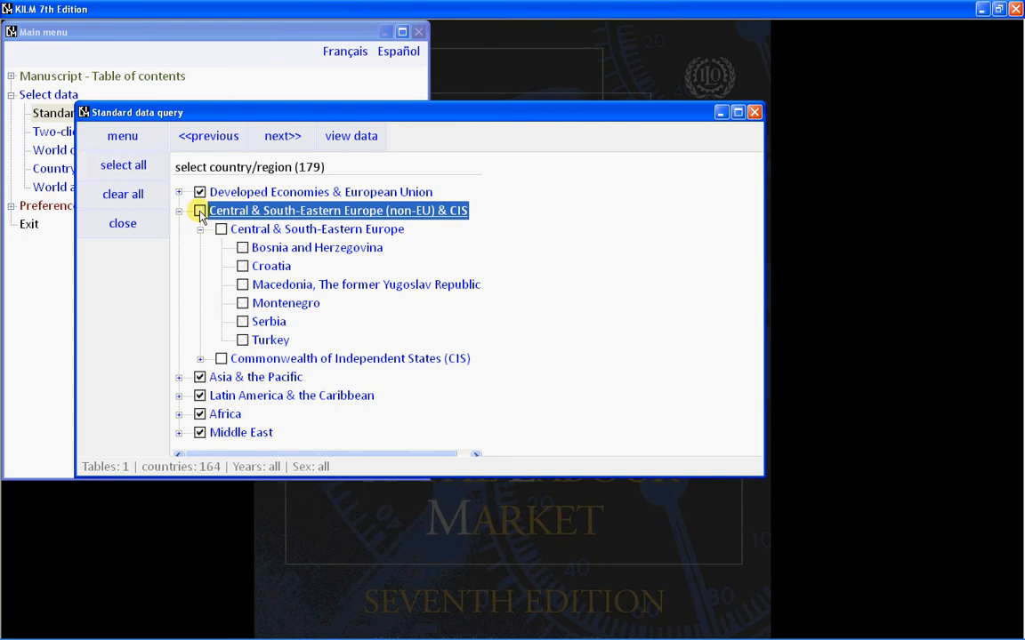
click(200, 210)
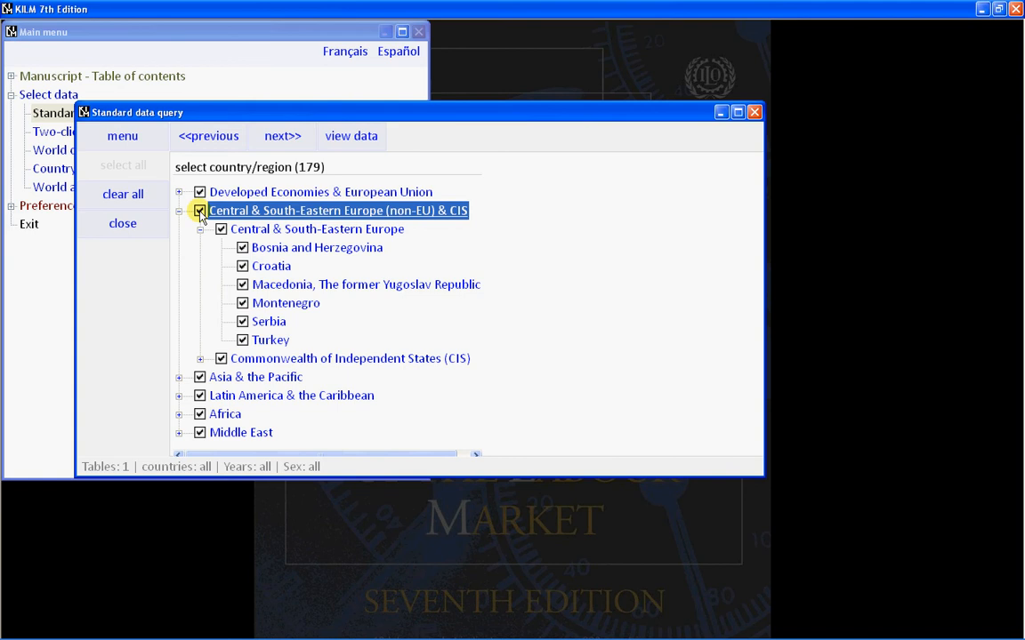
click(200, 211)
click(200, 211)
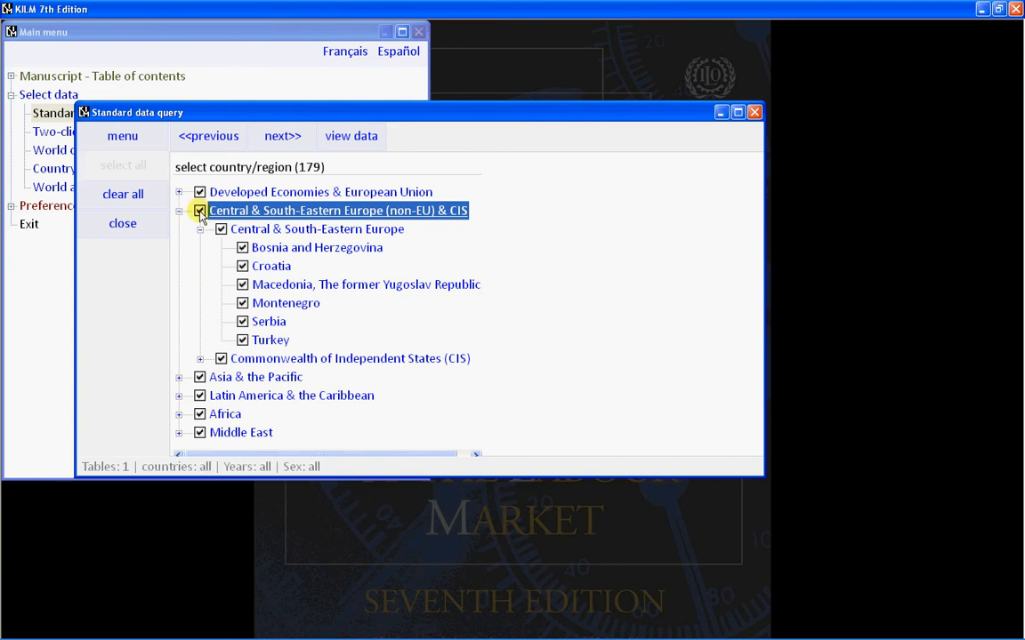
Deselect Bosnia and Herzegovina, and clear all selected countries and regions
click(242, 249)
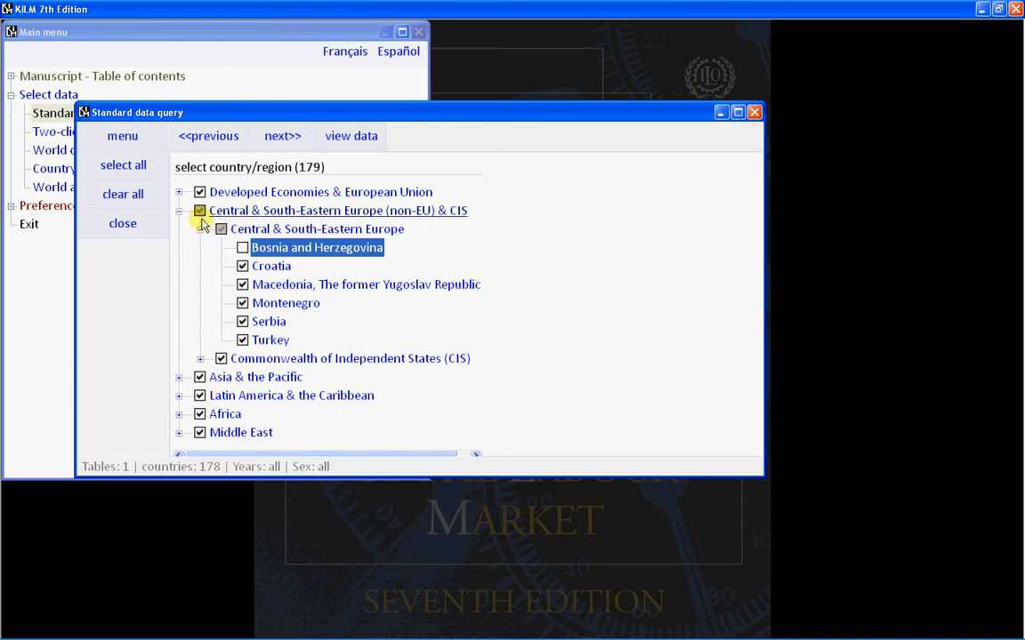
click(157, 195)
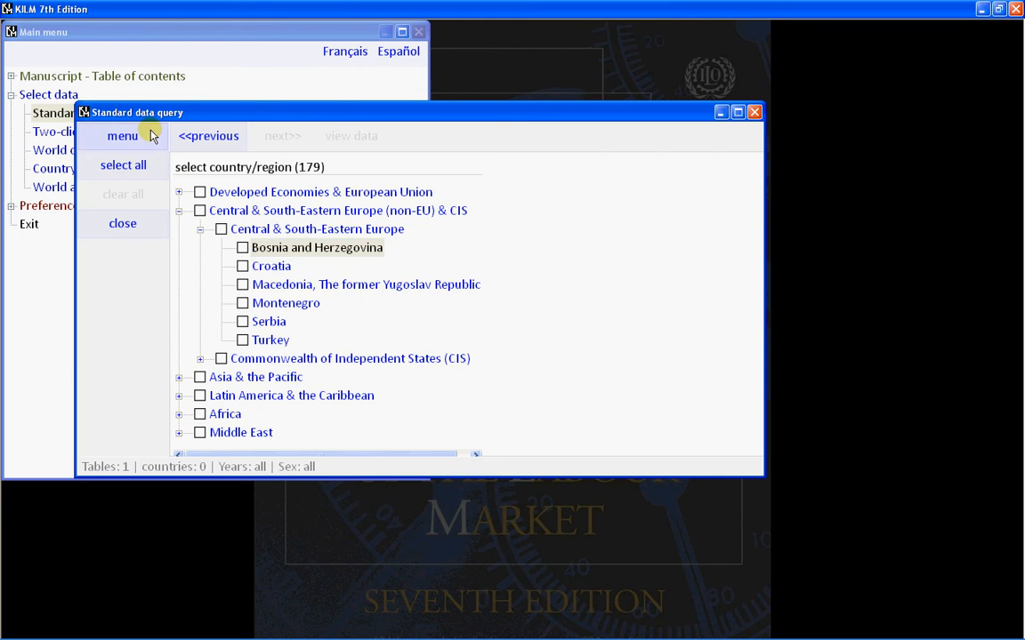
Switch the country selection to the alphabetical country list and back to the regional tree
click(123, 136)
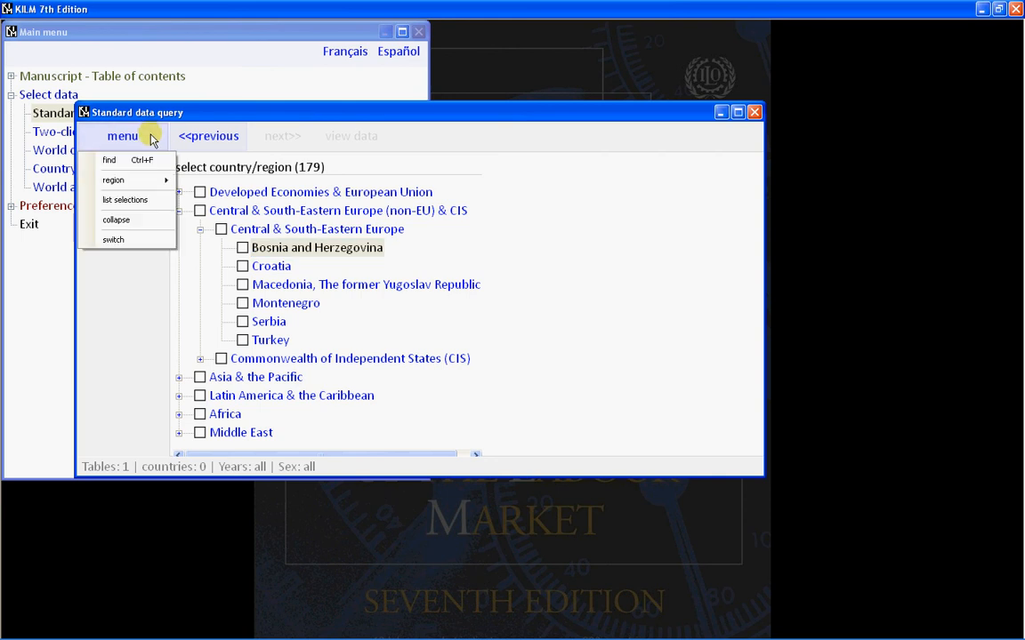
click(151, 240)
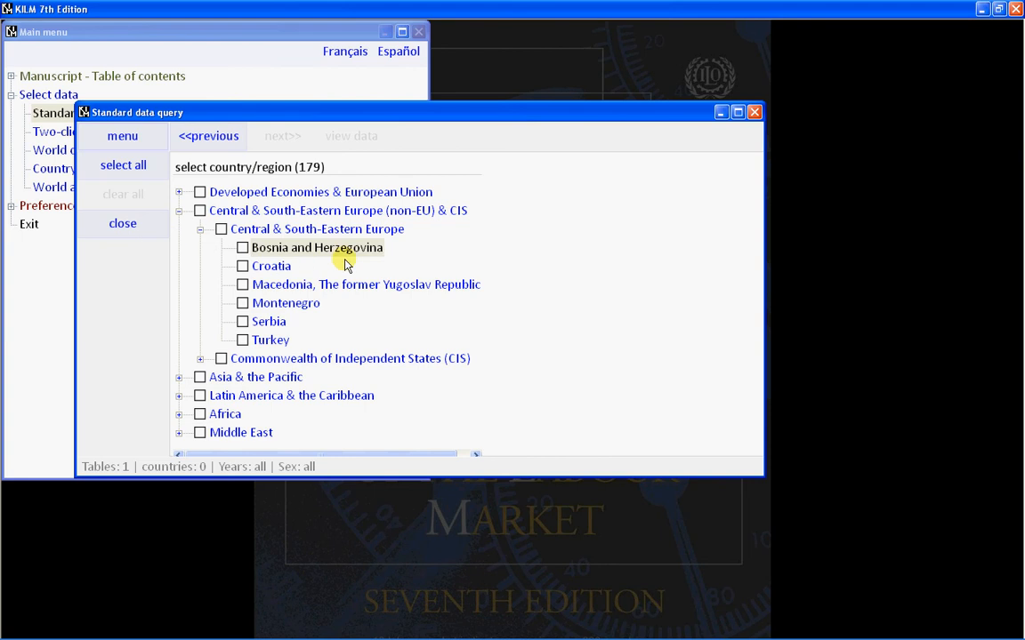
right_click(372, 259)
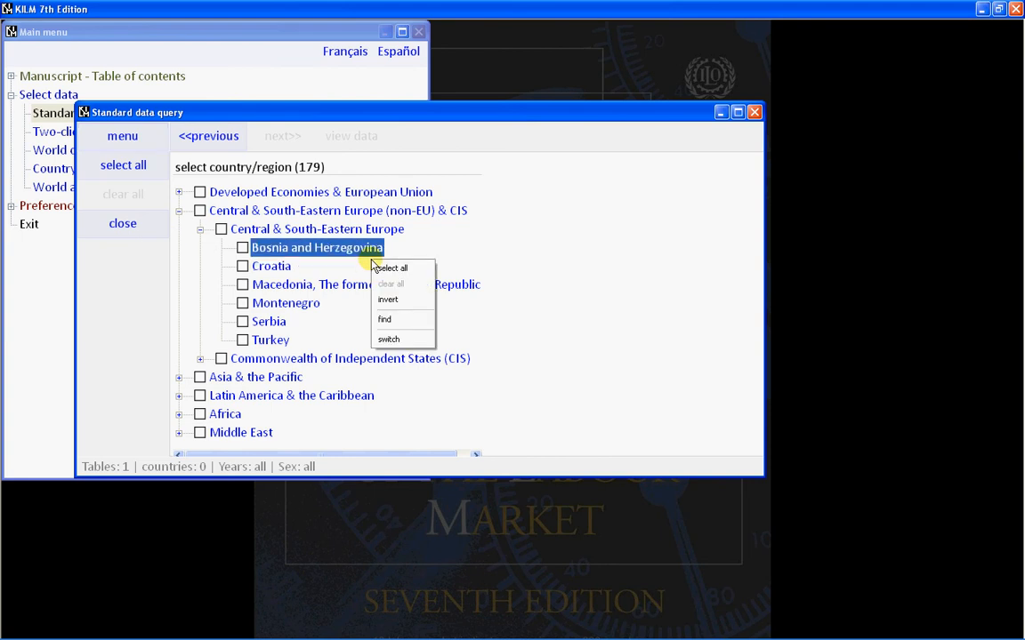
click(405, 341)
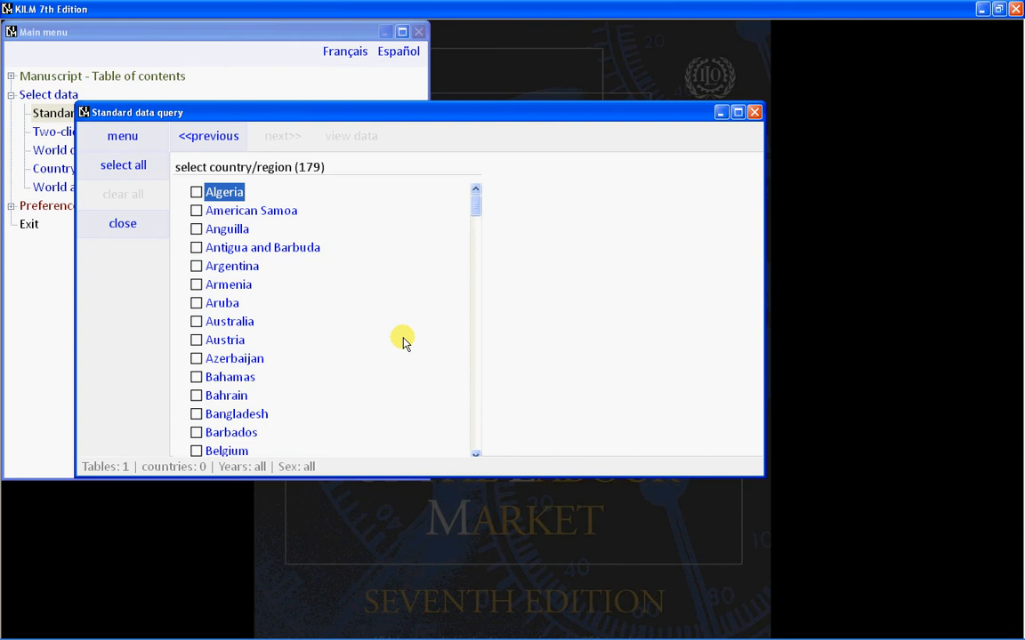
right_click(383, 247)
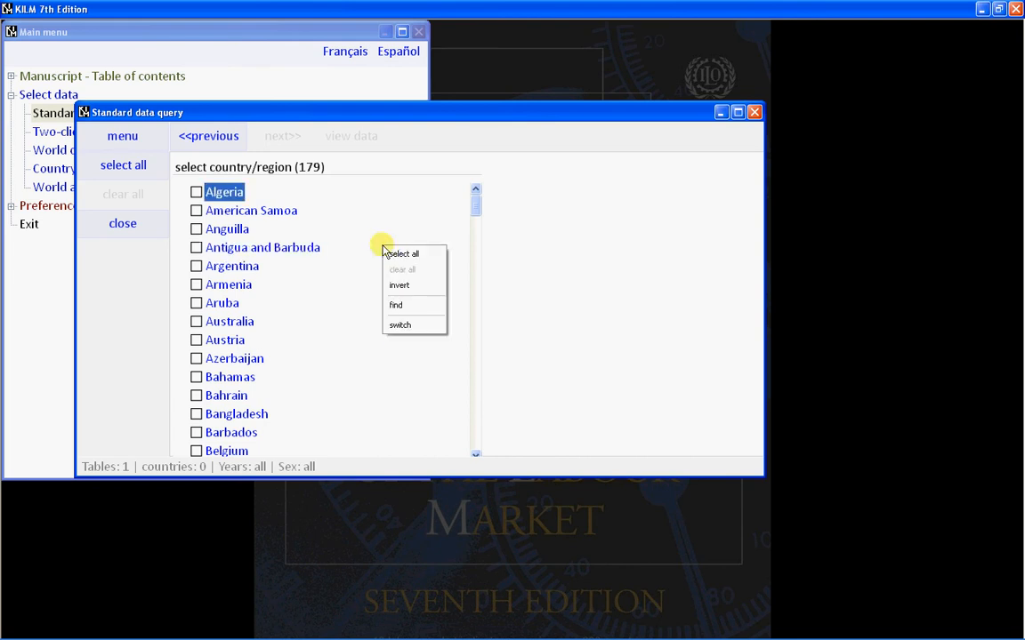
click(402, 326)
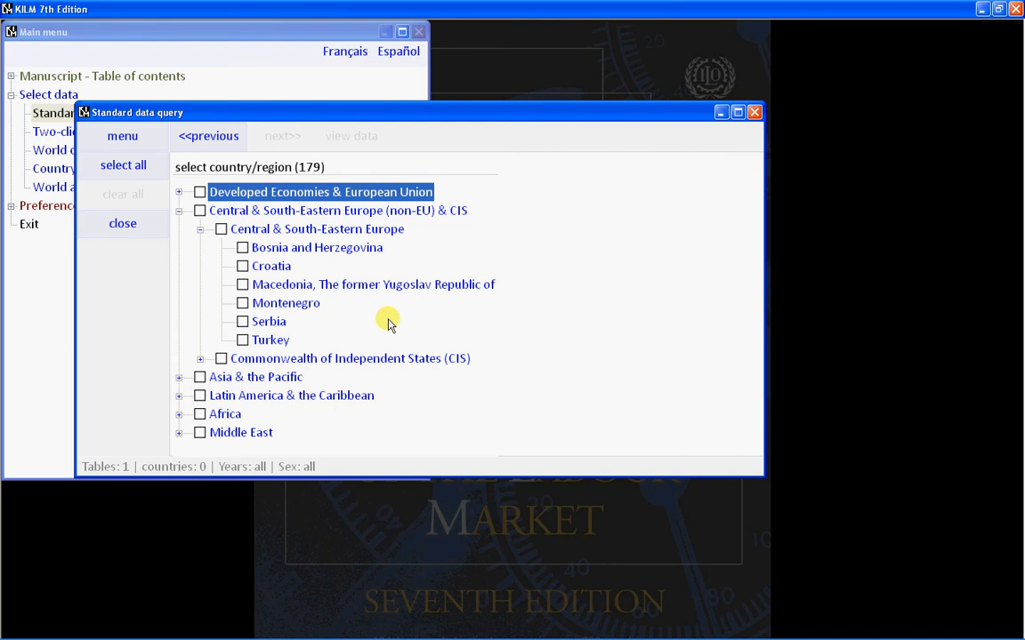
Search the country/region tree for "united"
right_click(419, 310)
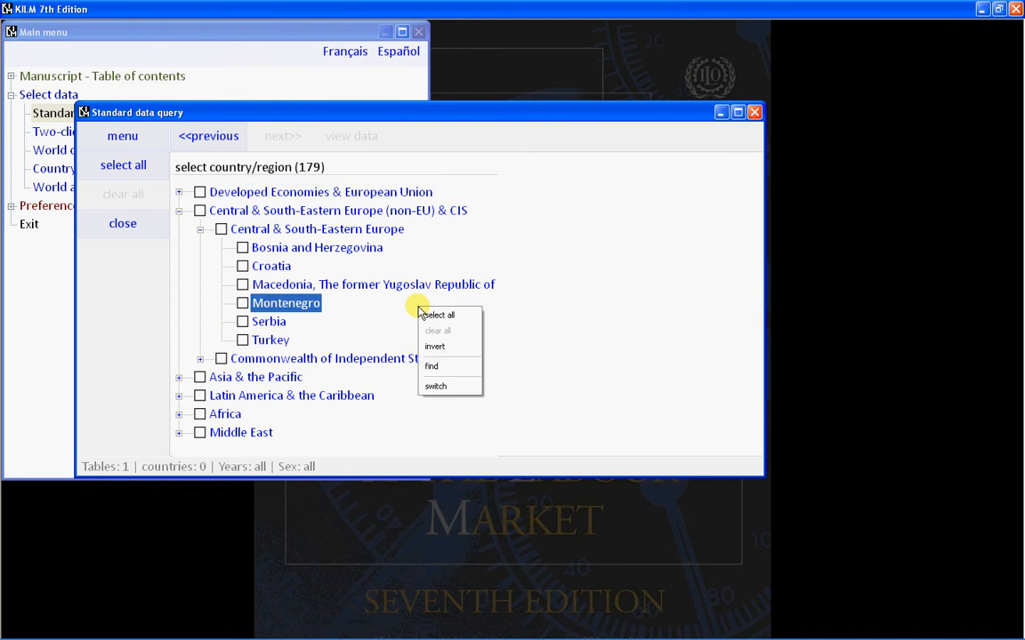
click(450, 368)
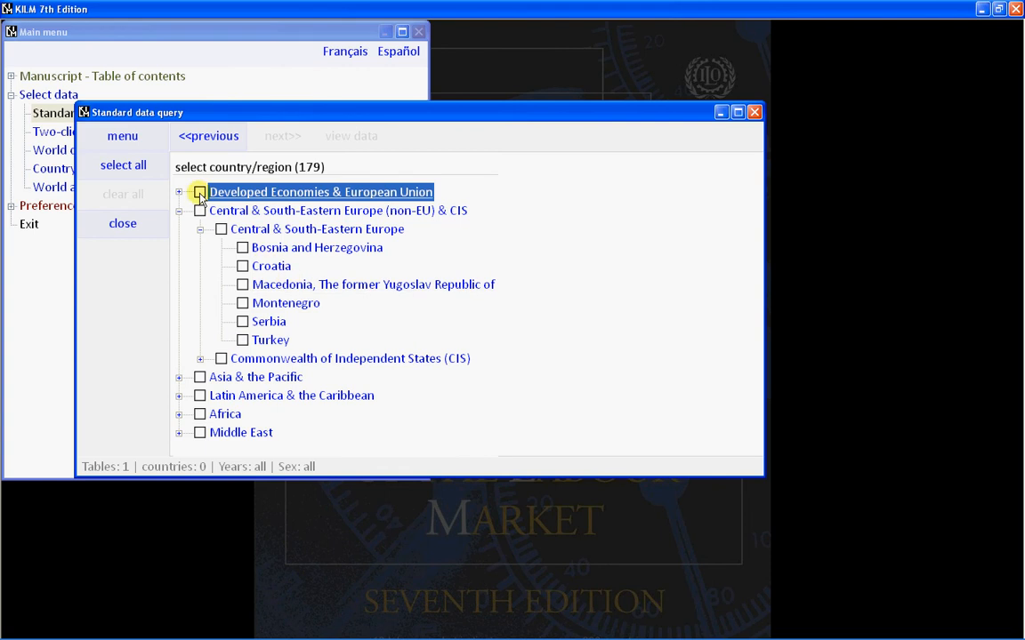
click(154, 143)
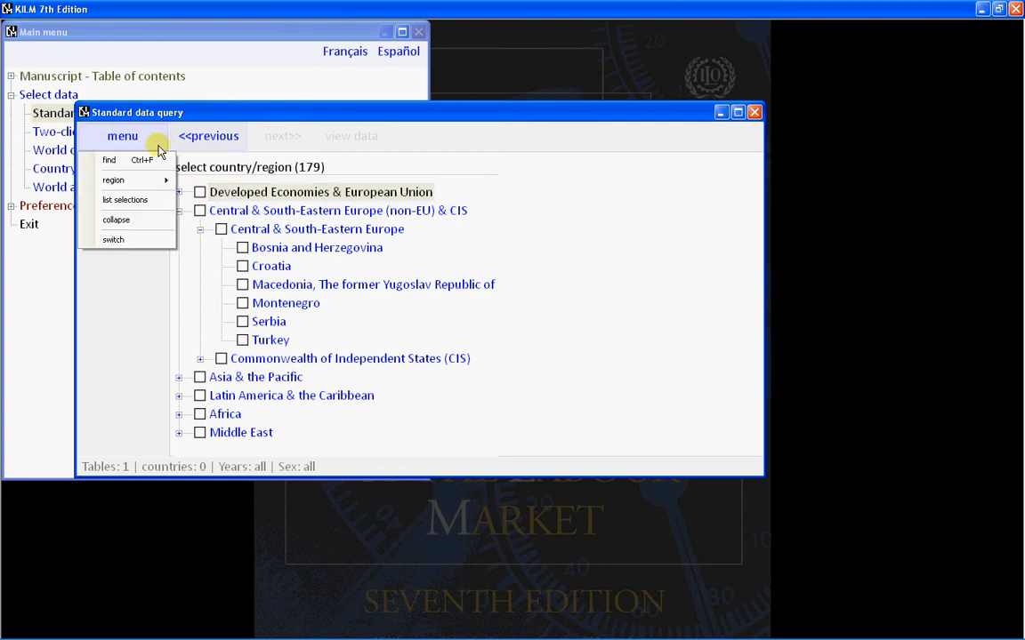
click(126, 165)
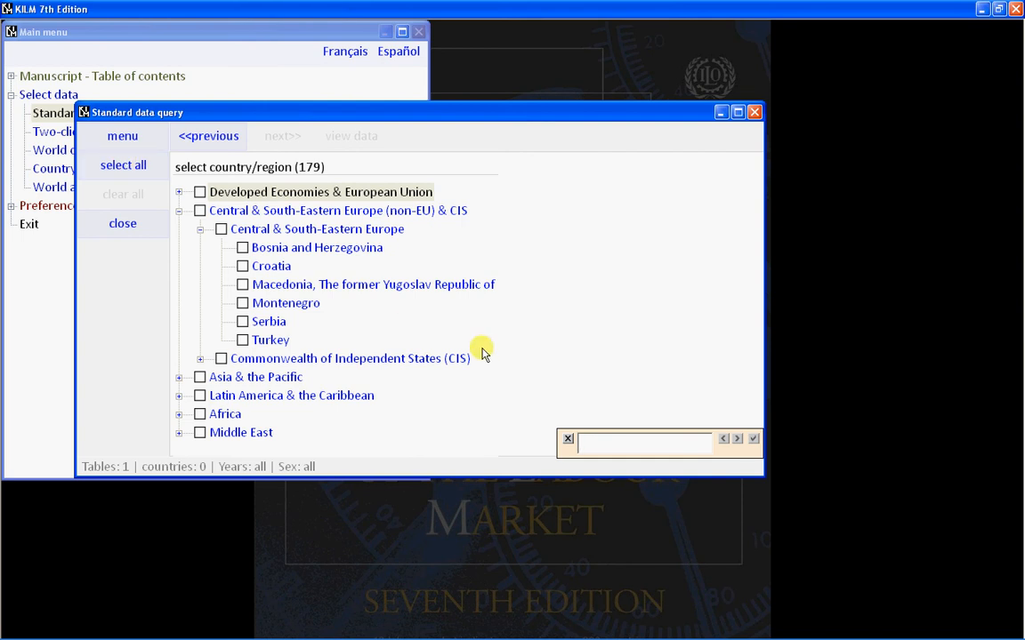
text(un)
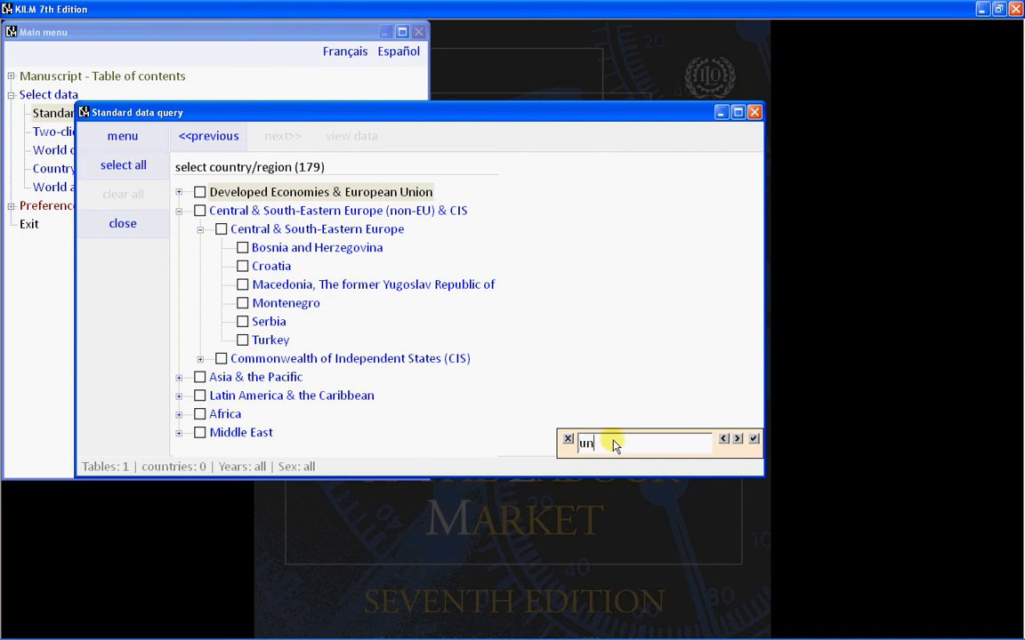
text(ited)
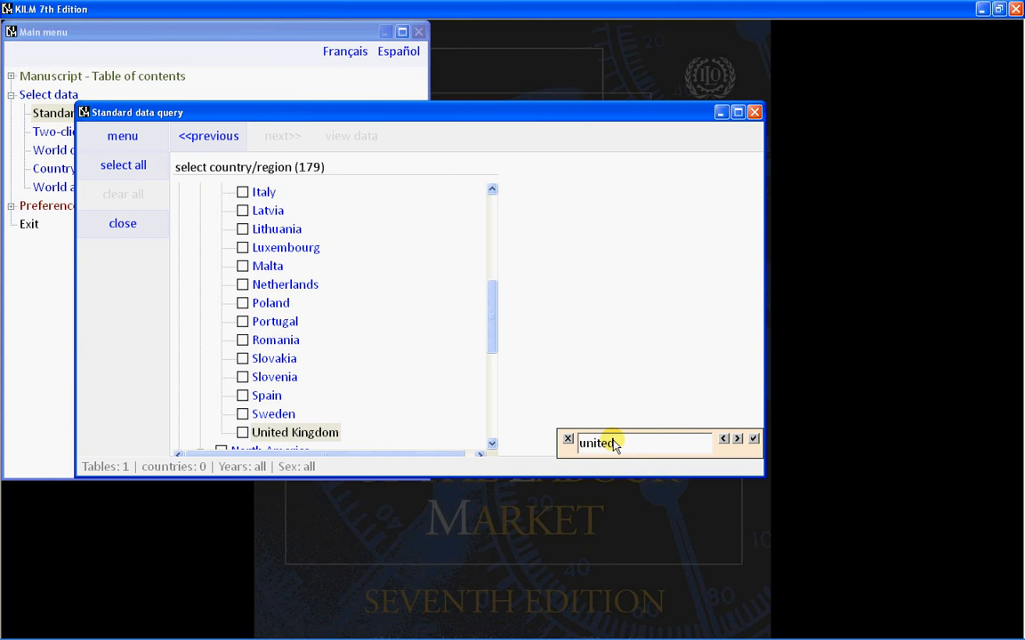
Browse forward and back through the "united" matches in the country/region tree, ending on United Kingdom
click(737, 439)
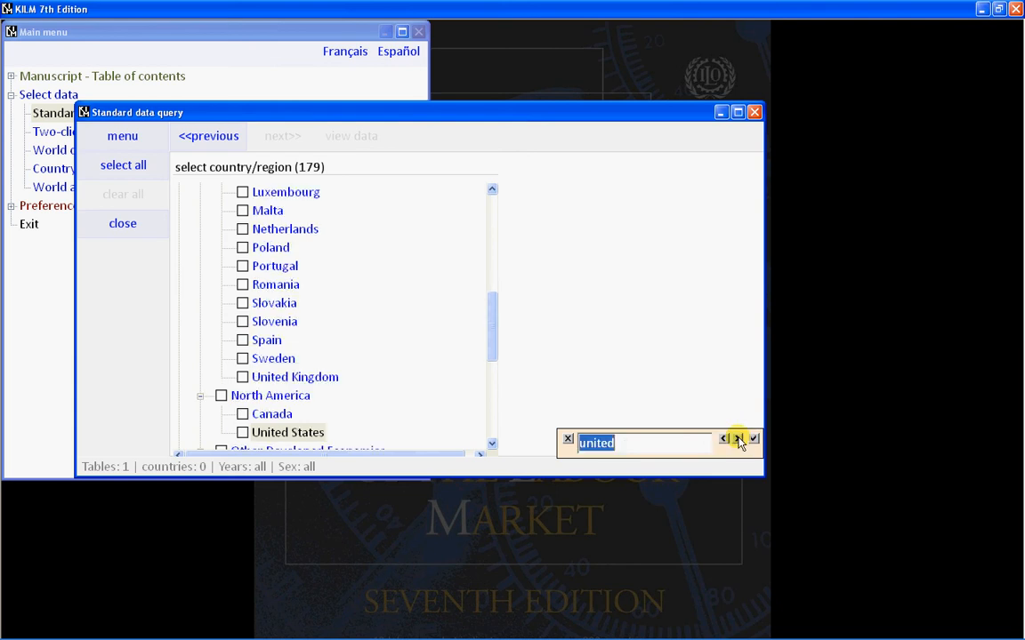
click(737, 439)
click(723, 439)
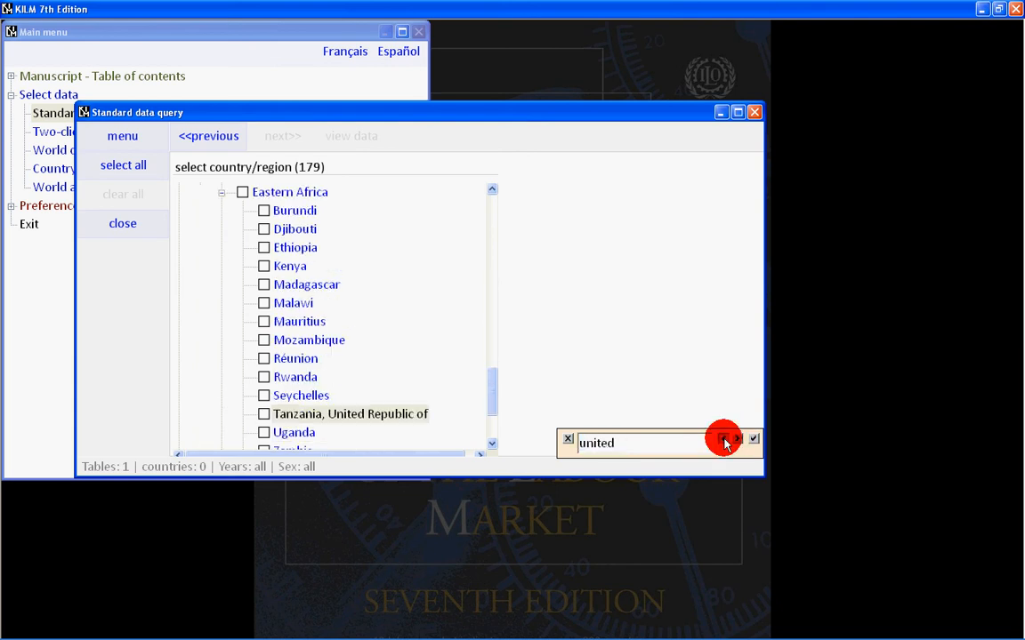
click(724, 439)
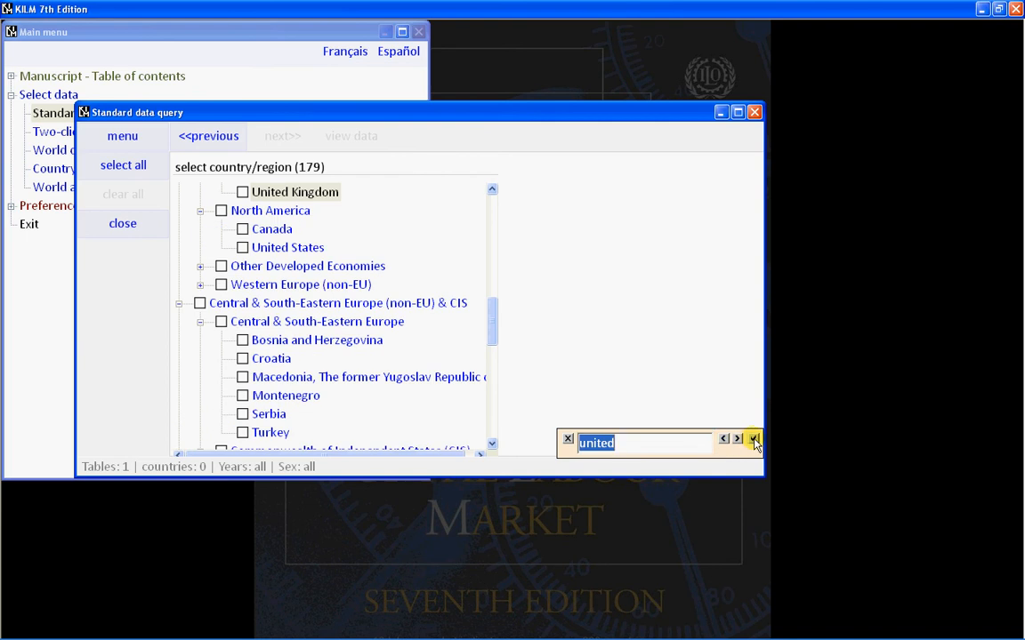
Select and deselect United Kingdom from the search bar, and close the search
click(753, 440)
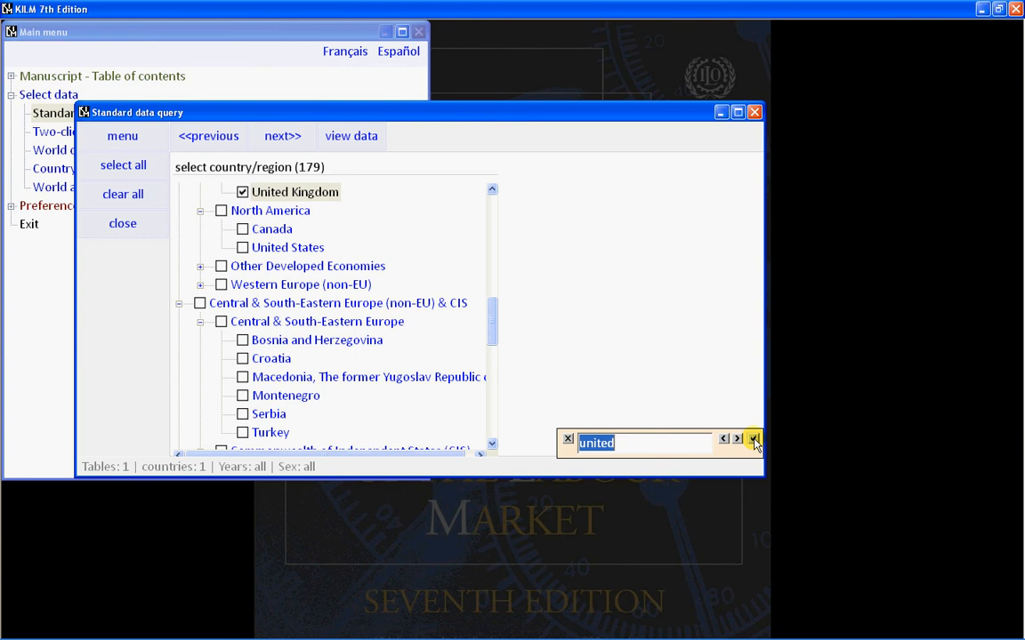
click(753, 440)
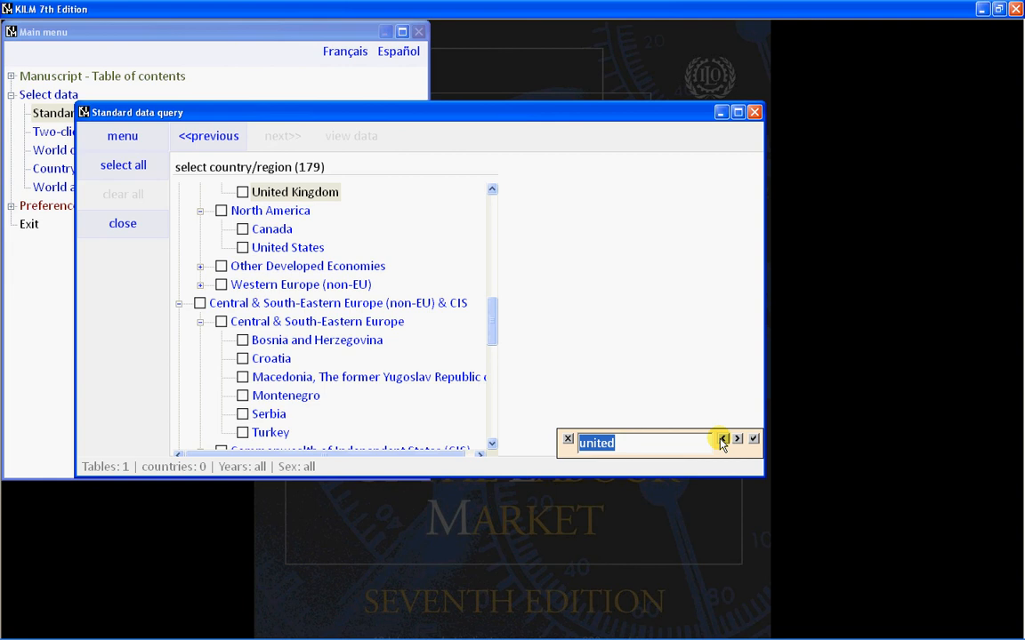
click(568, 440)
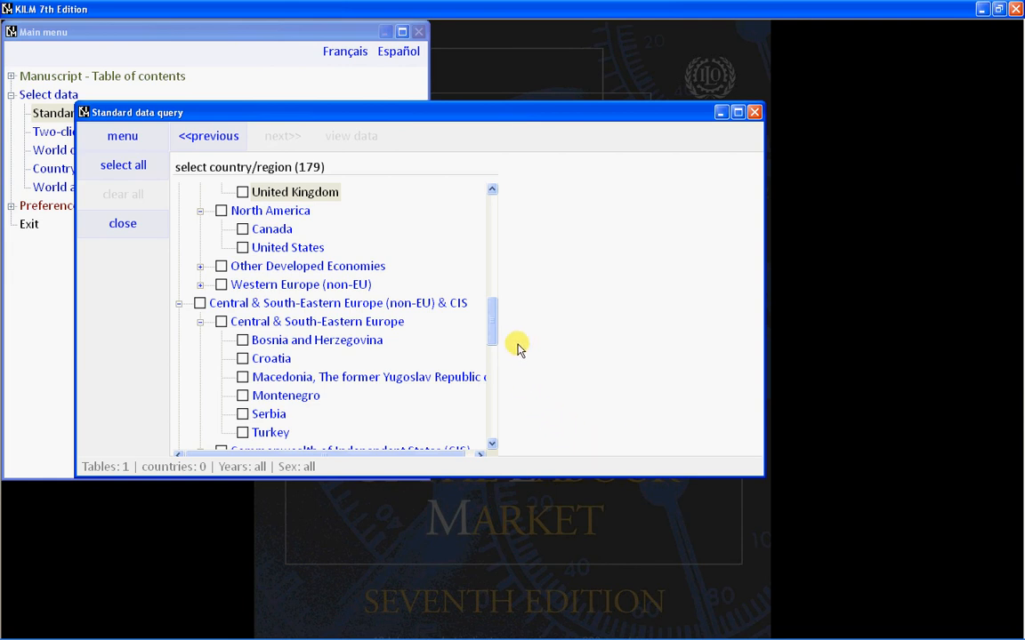
Switch the country selection to the alphabetical list and jump to Spain
right_click(437, 248)
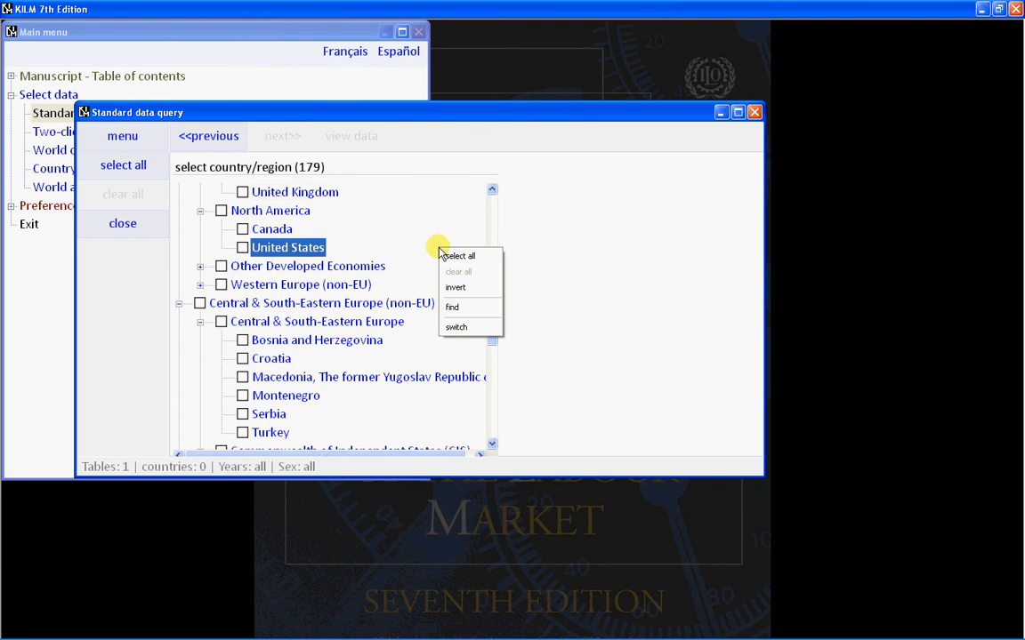
click(456, 328)
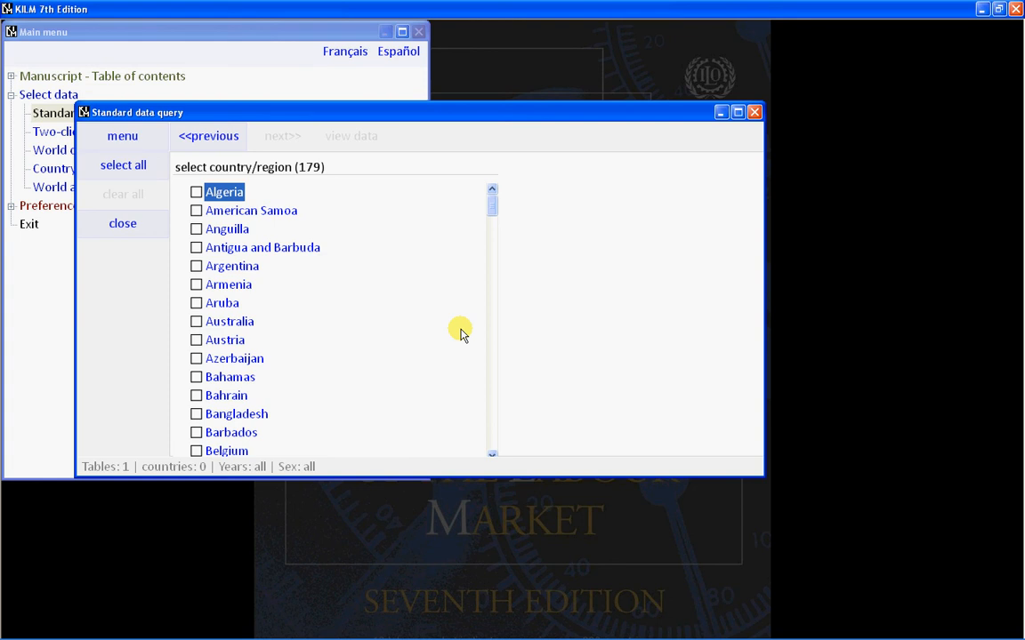
text(sp)
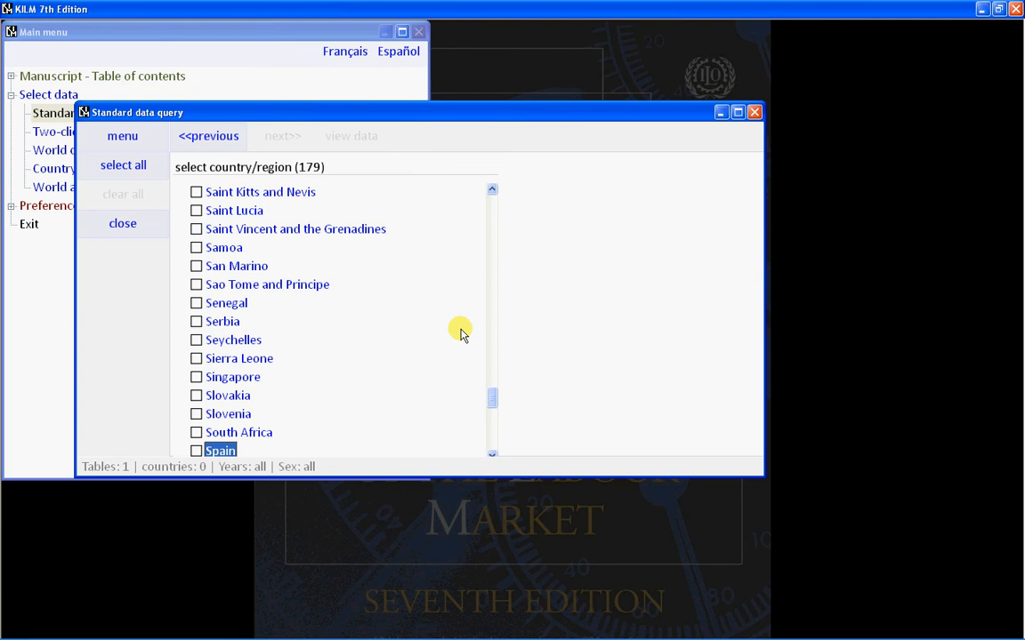
scroll(460, 333, down, 1)
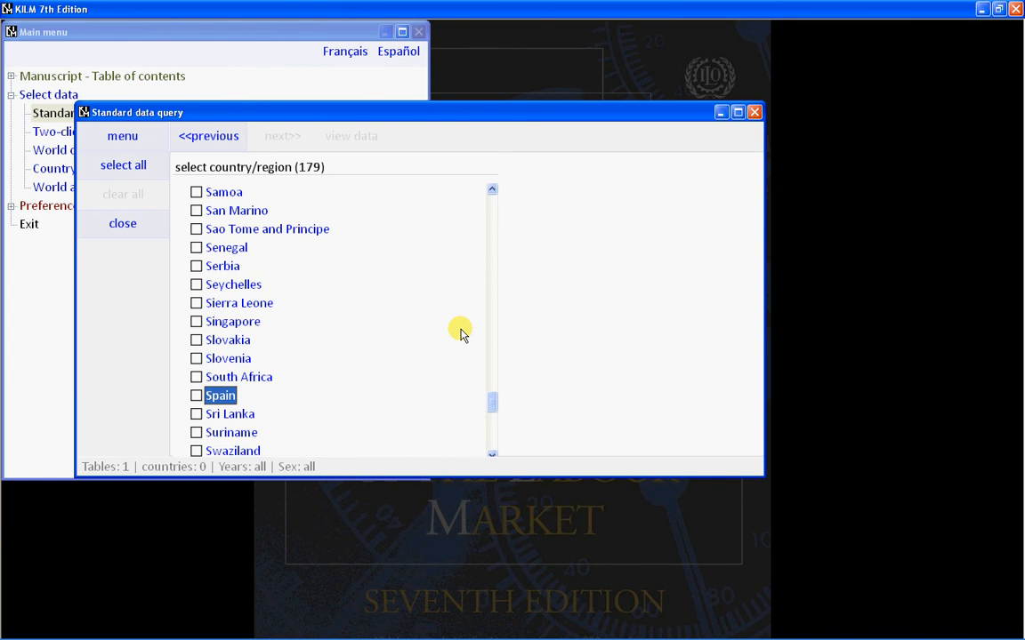
Select the first ten countries of the alphabetical list, from Algeria through Azerbaijan
scroll(461, 332, up, 20)
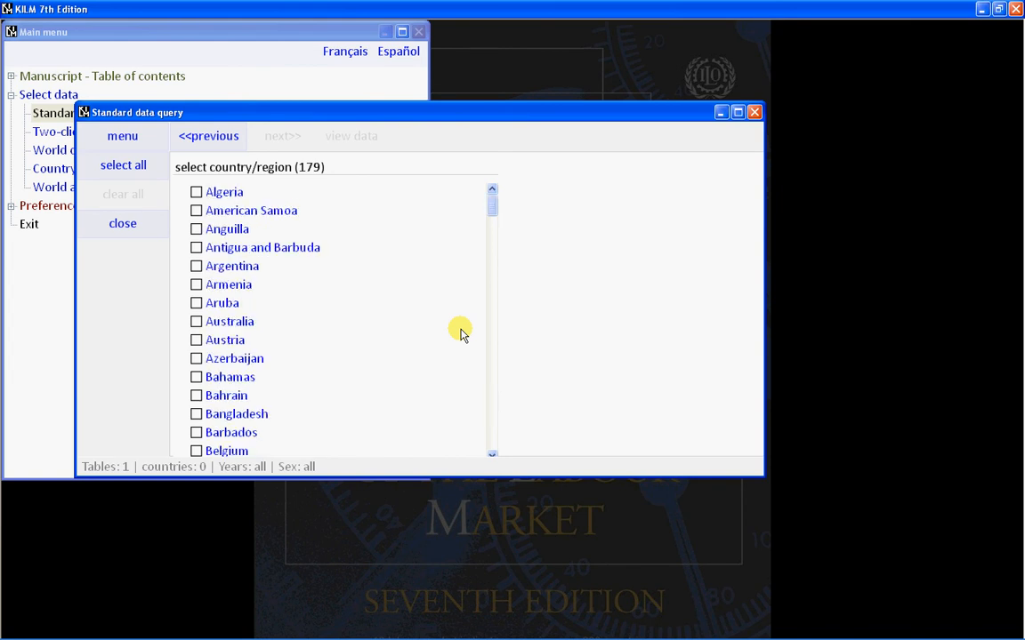
click(221, 193)
click(236, 213)
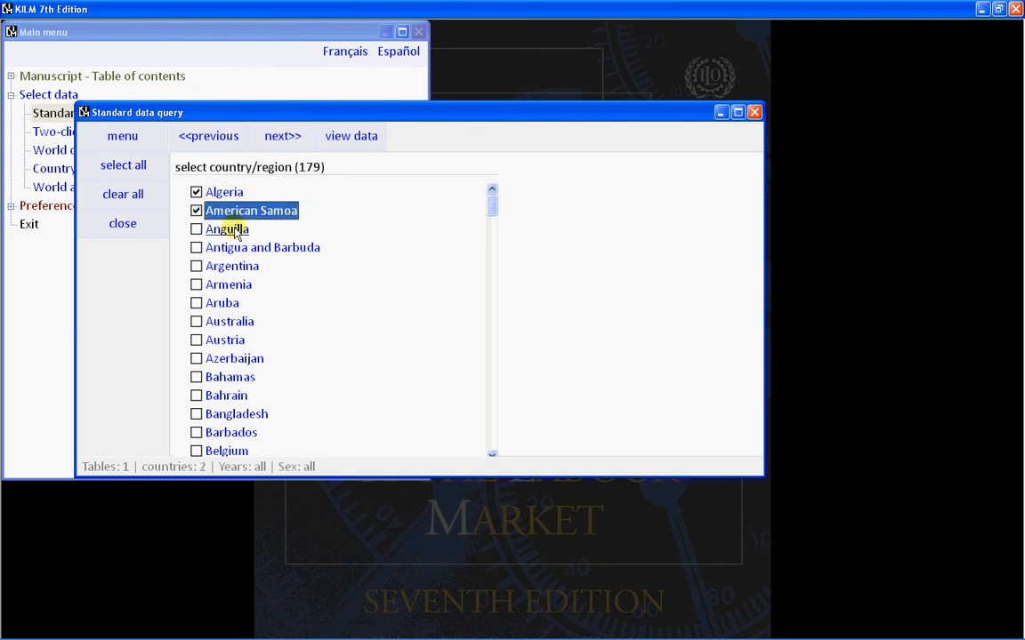
click(235, 228)
click(234, 249)
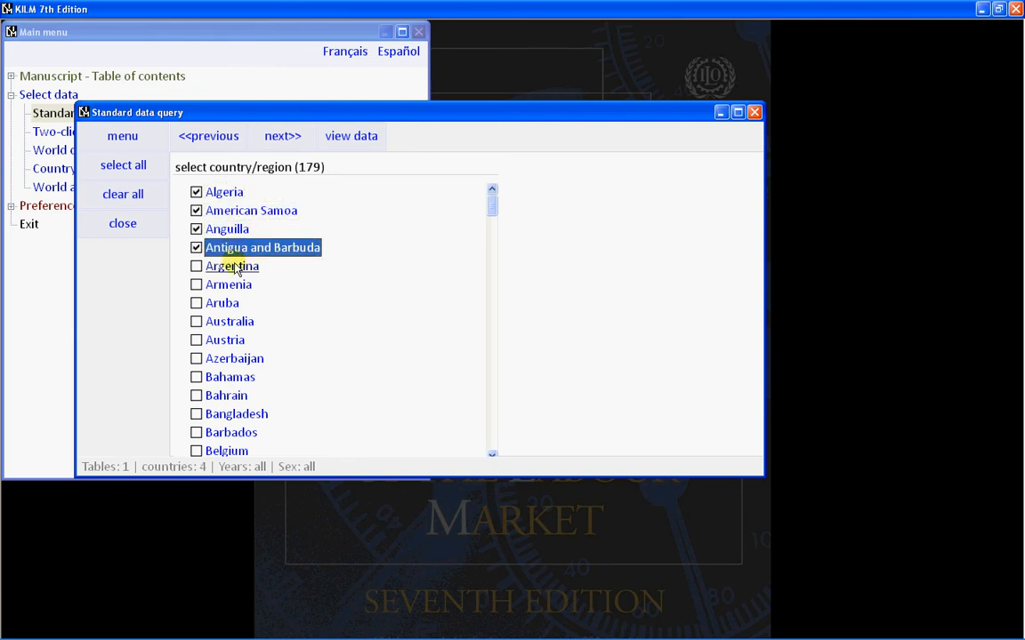
click(235, 266)
click(234, 285)
click(224, 303)
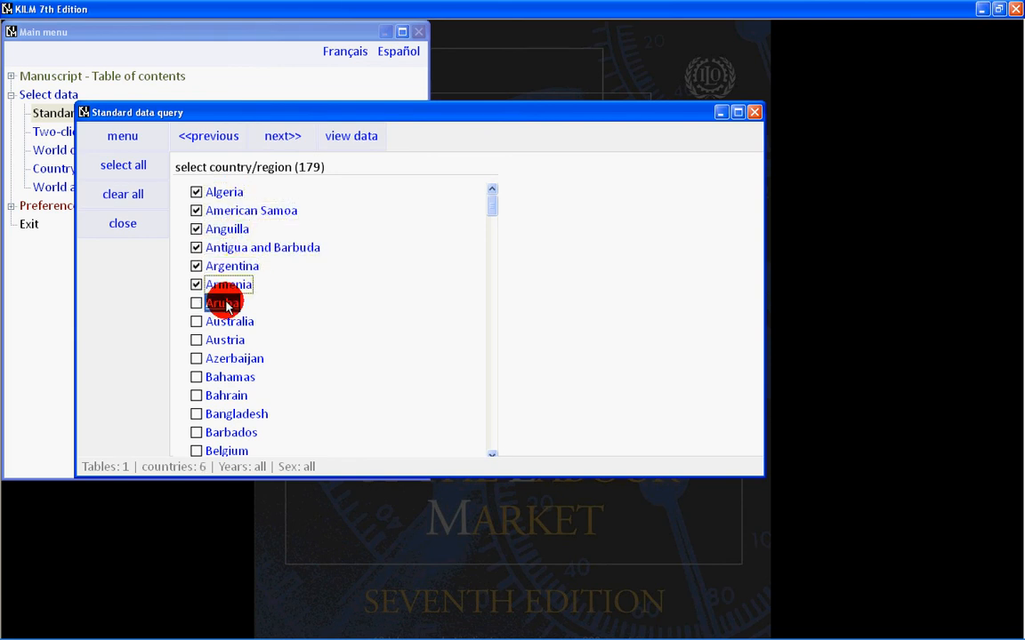
click(229, 324)
click(228, 338)
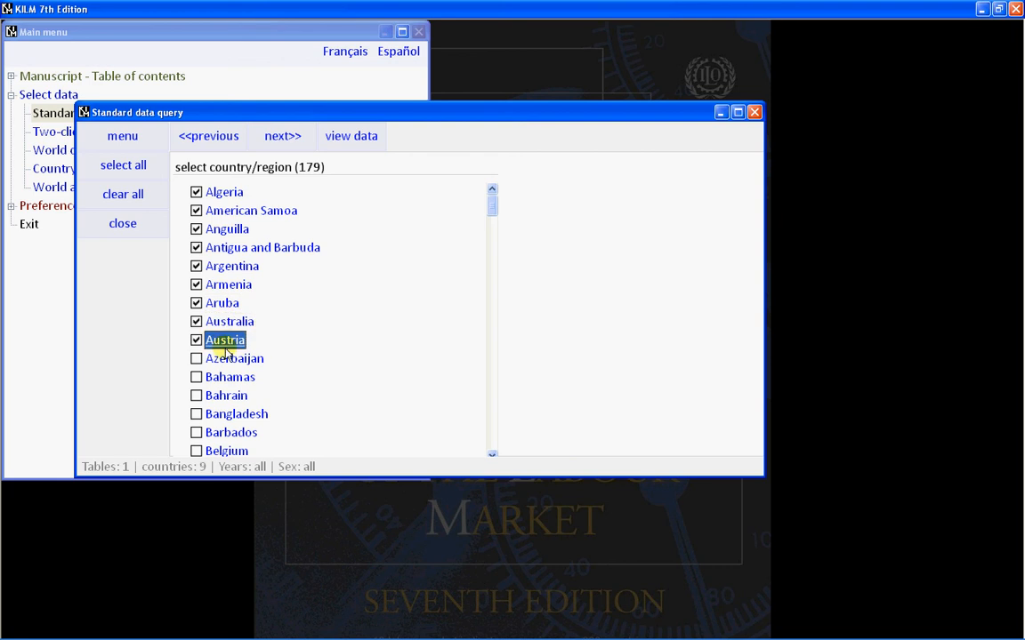
click(229, 360)
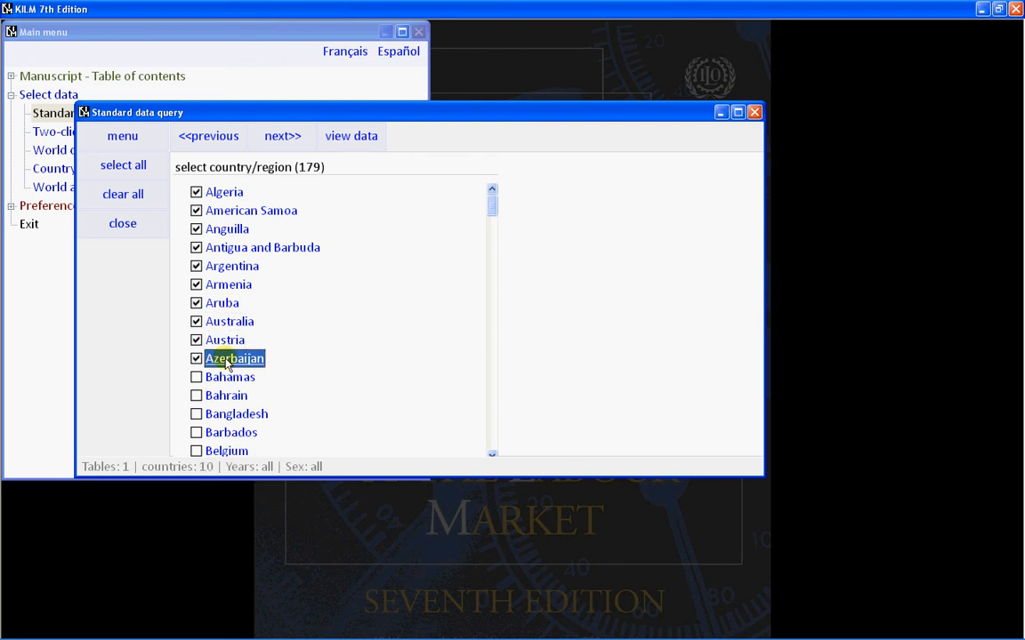
Save the selected countries as a custom region named "A countries"
click(161, 135)
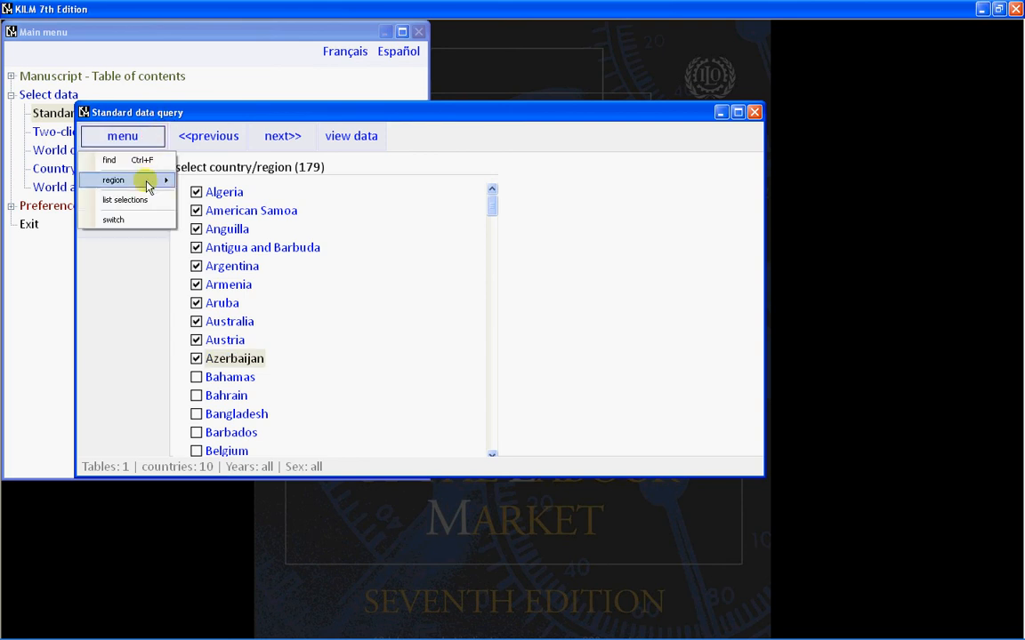
mouse_move(148, 185)
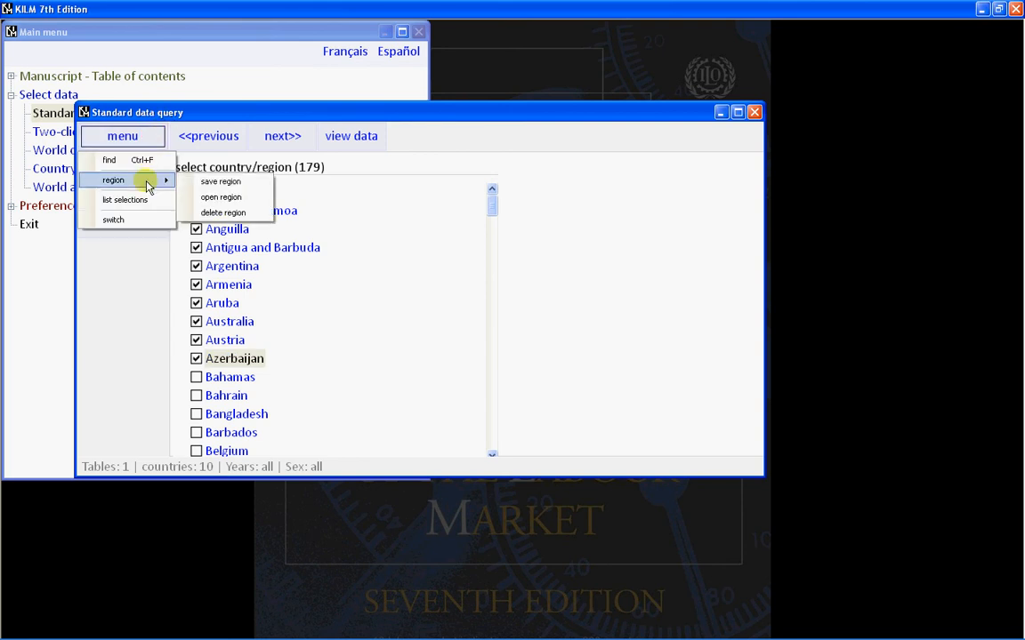
click(258, 187)
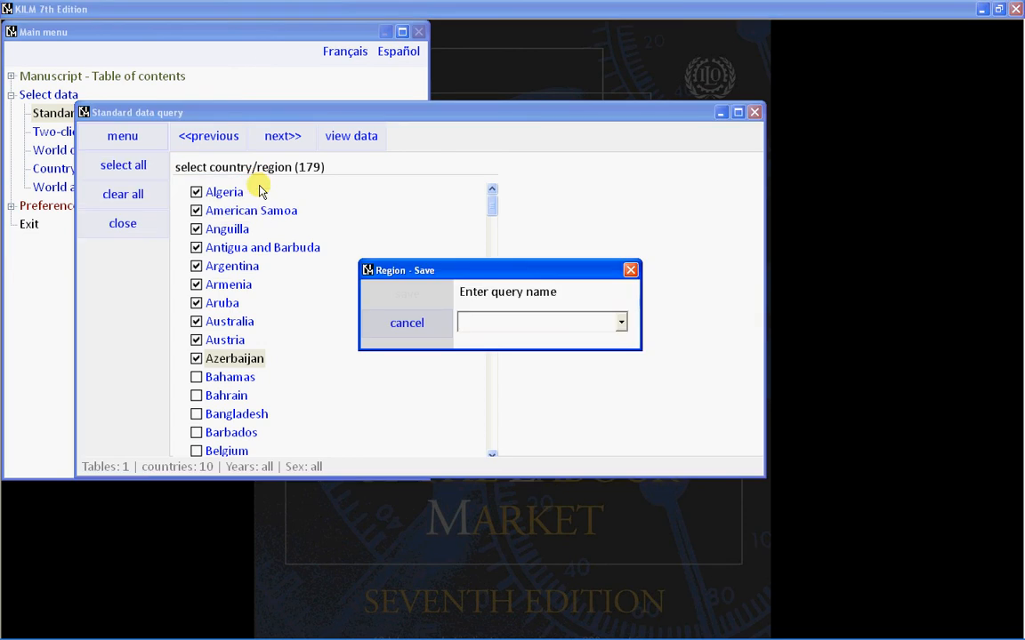
text(A countries)
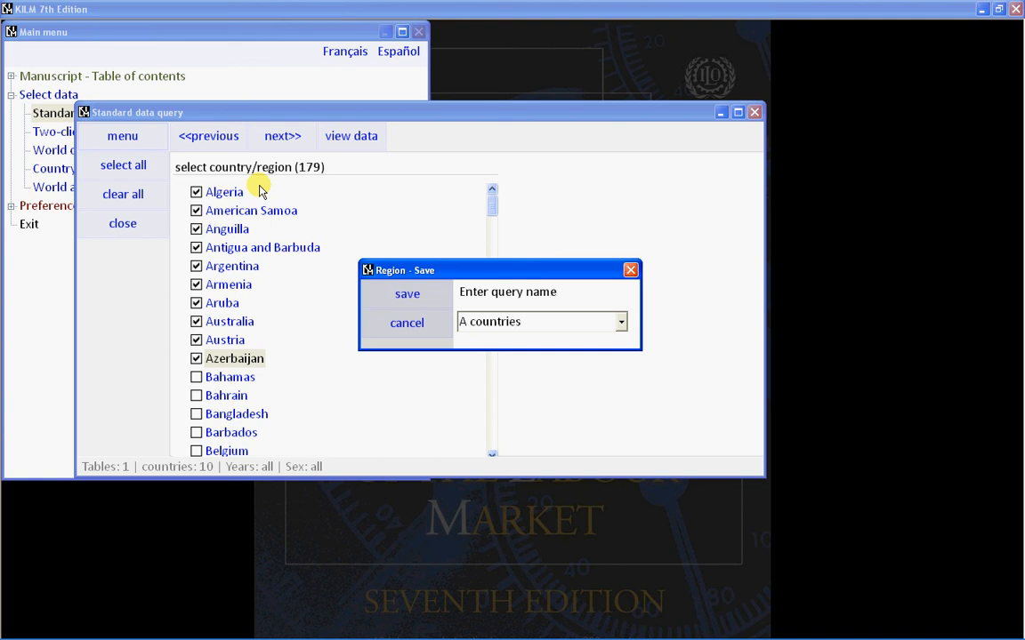
click(406, 293)
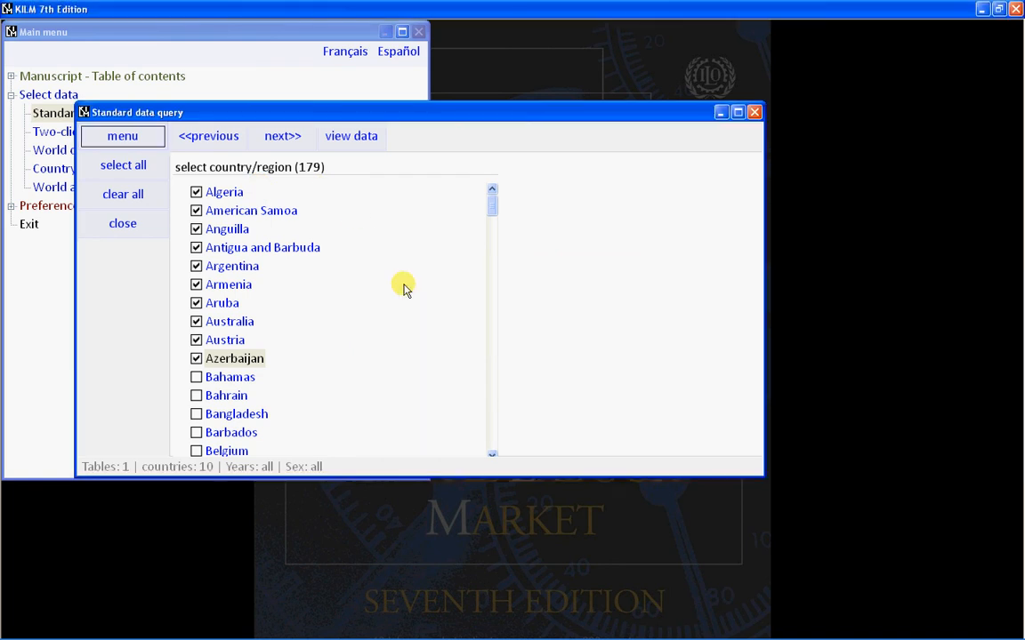
Clear all selected countries and restore the selection by opening the saved region "A countries"
click(160, 199)
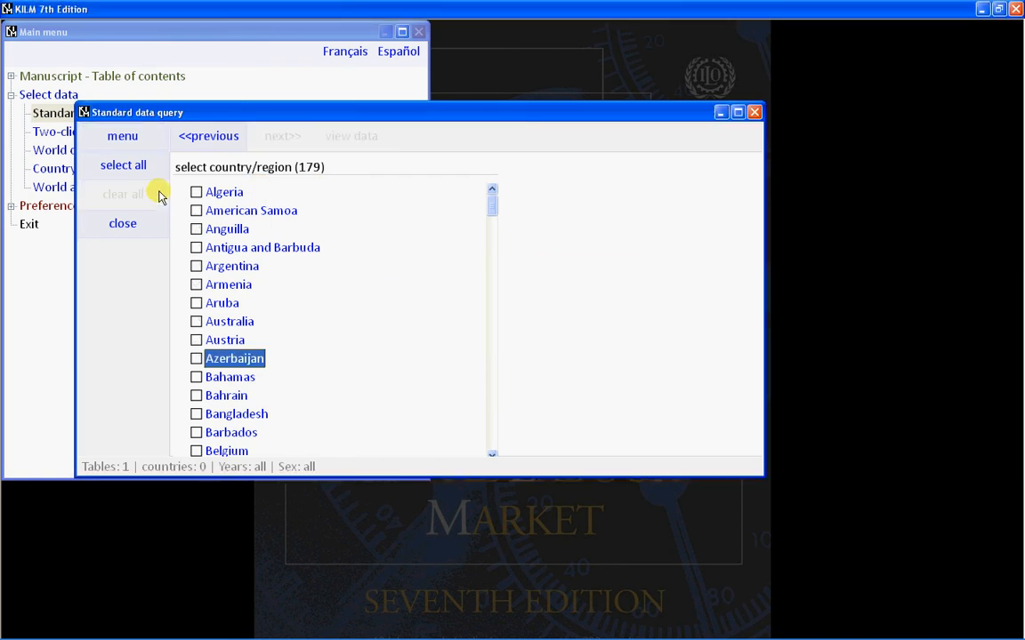
click(156, 140)
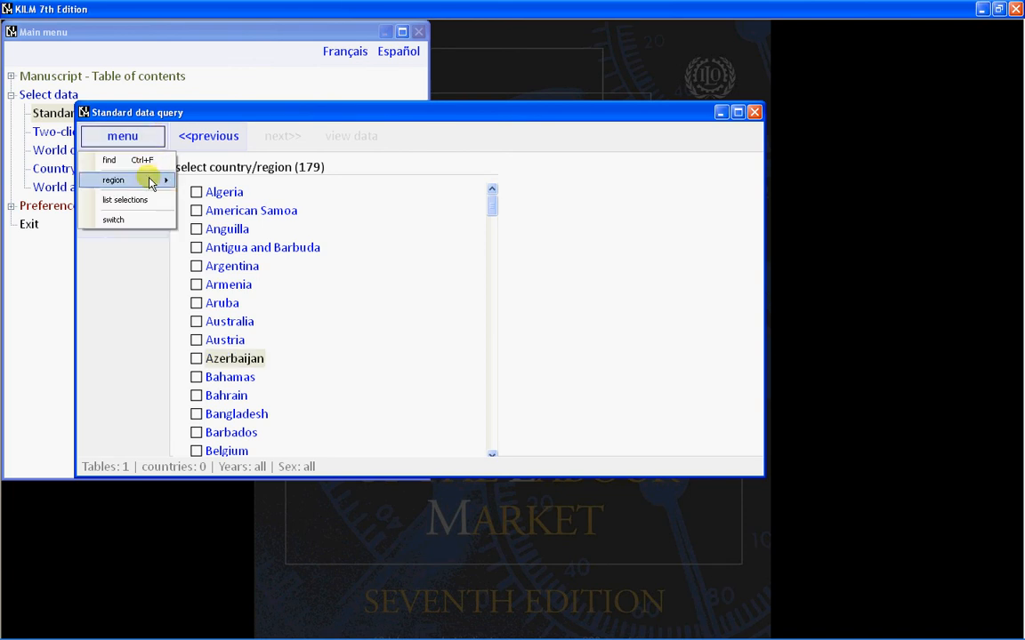
click(148, 180)
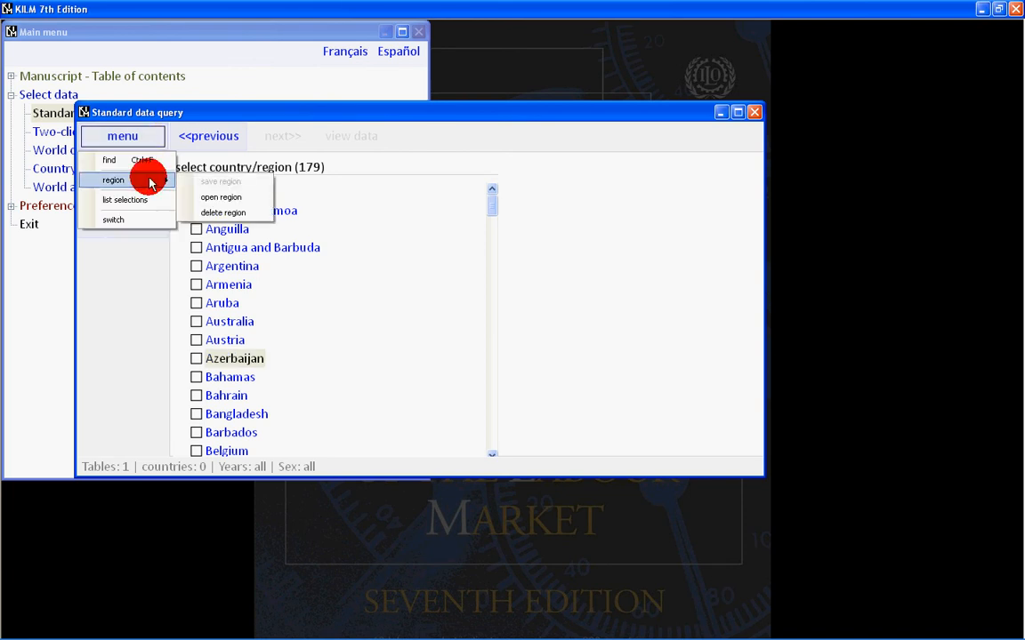
click(260, 201)
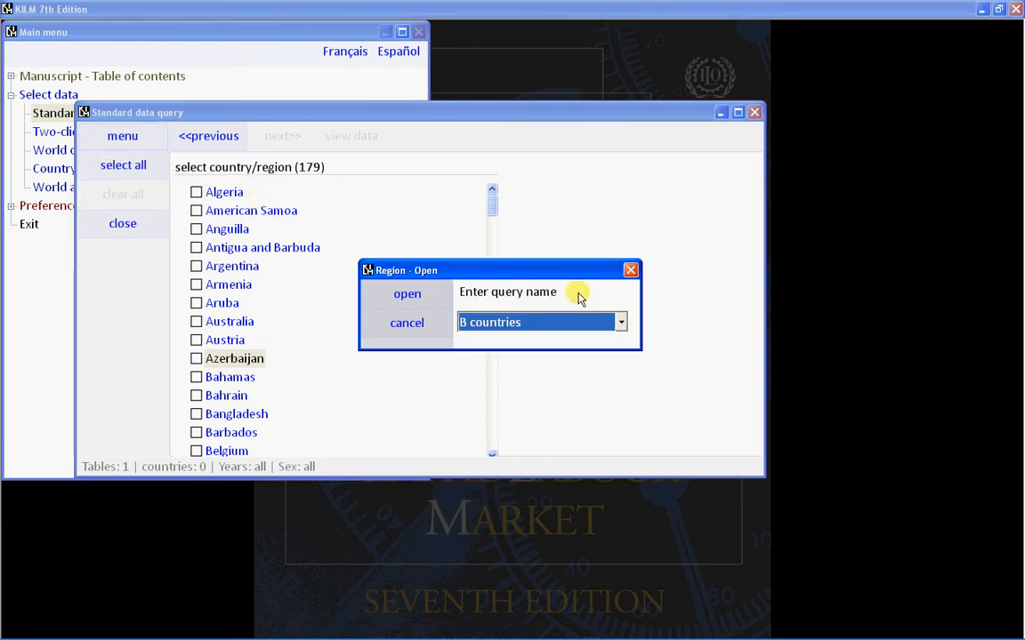
click(621, 325)
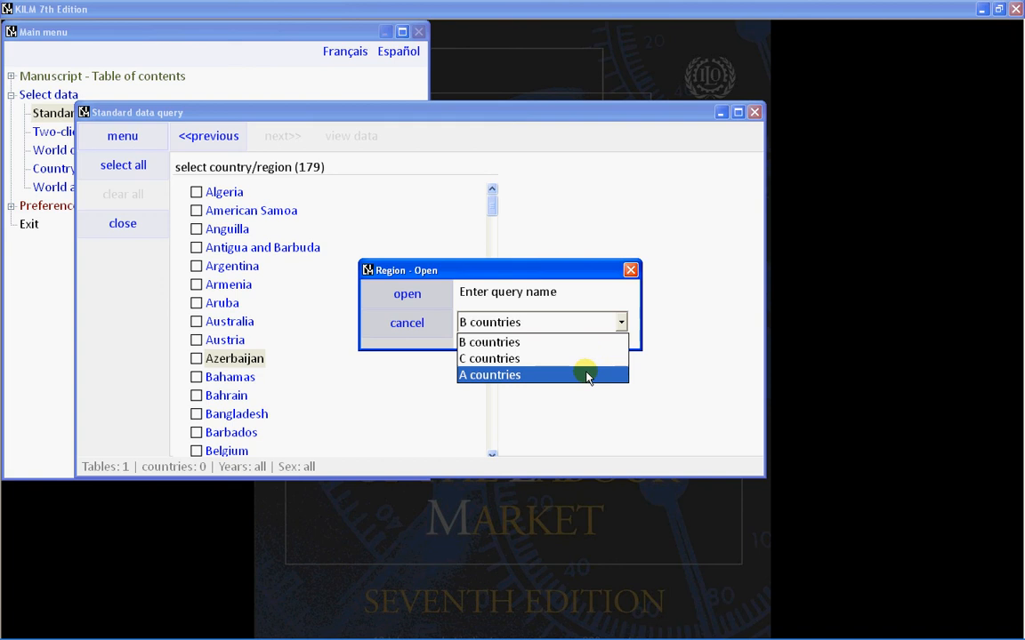
click(586, 375)
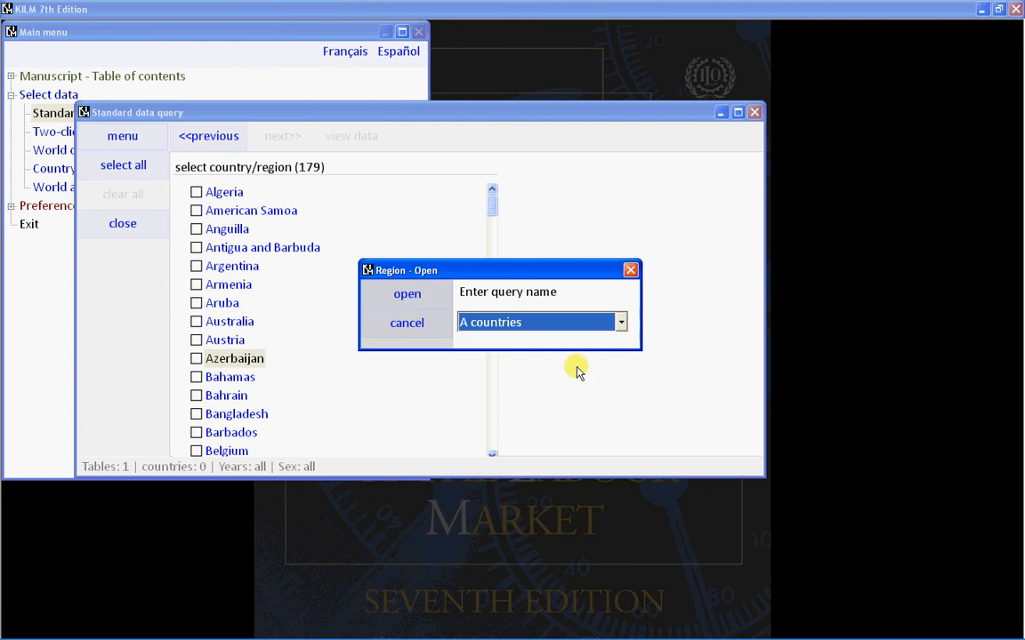
click(436, 305)
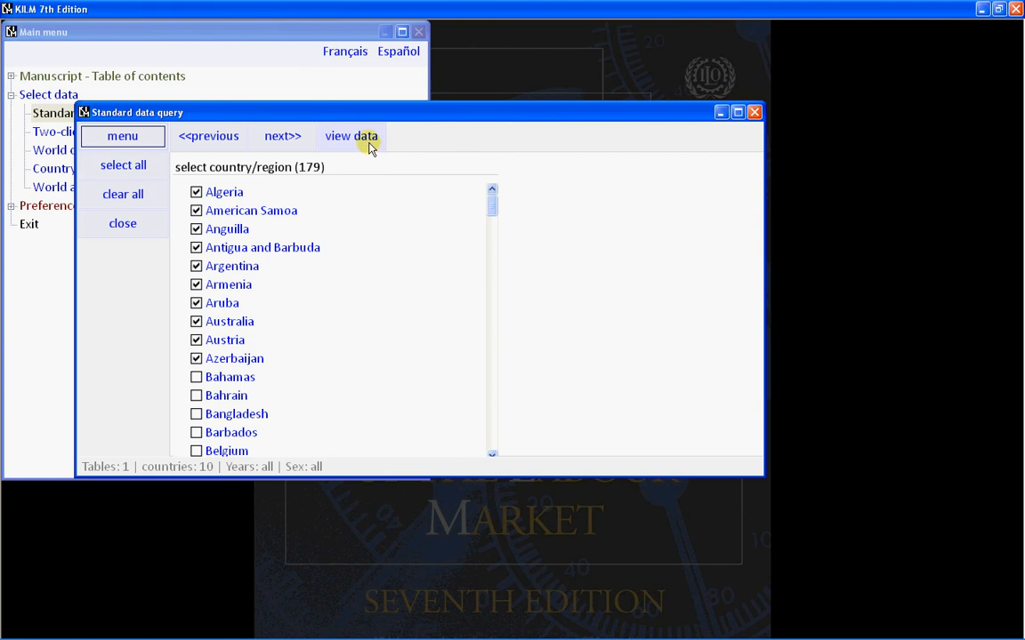
Advance the query to the year and sex selection, and switch the latest year option on and off
click(300, 149)
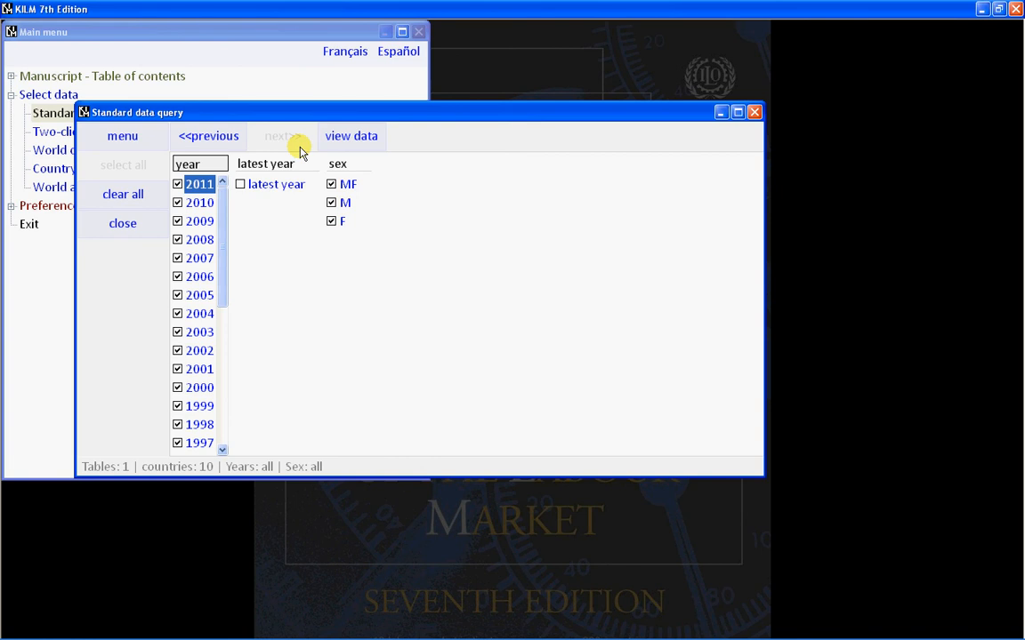
click(271, 191)
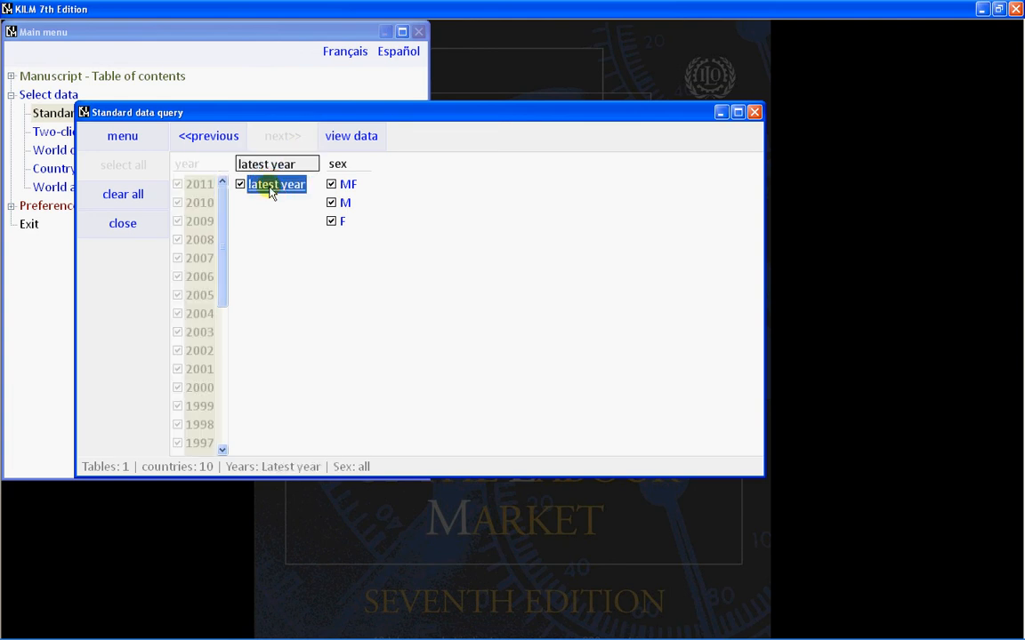
click(271, 190)
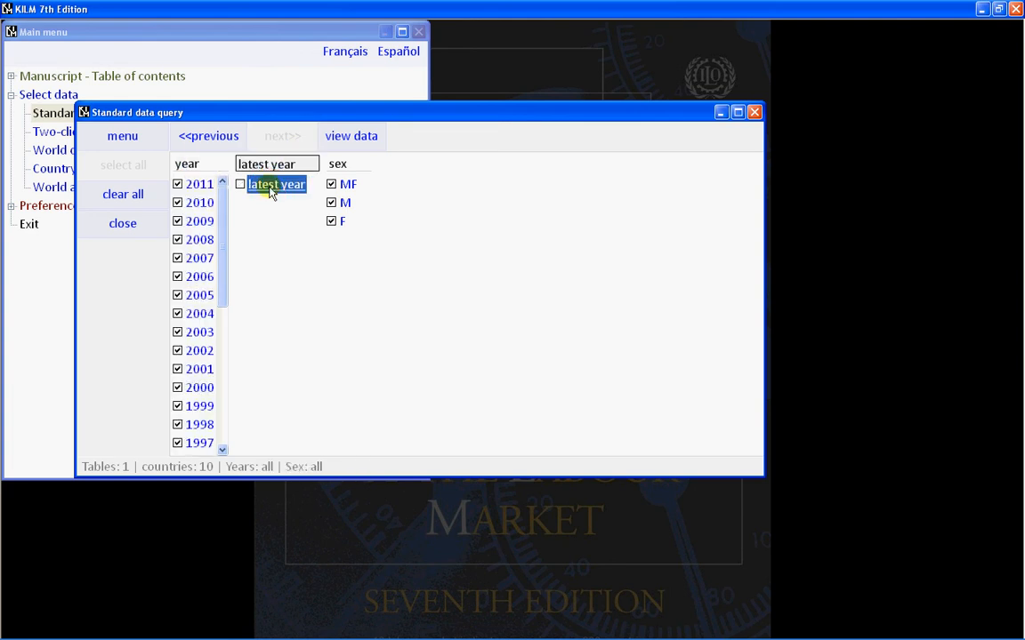
Deselect the year 2011 and look through the bulk selection options for the year list
click(178, 185)
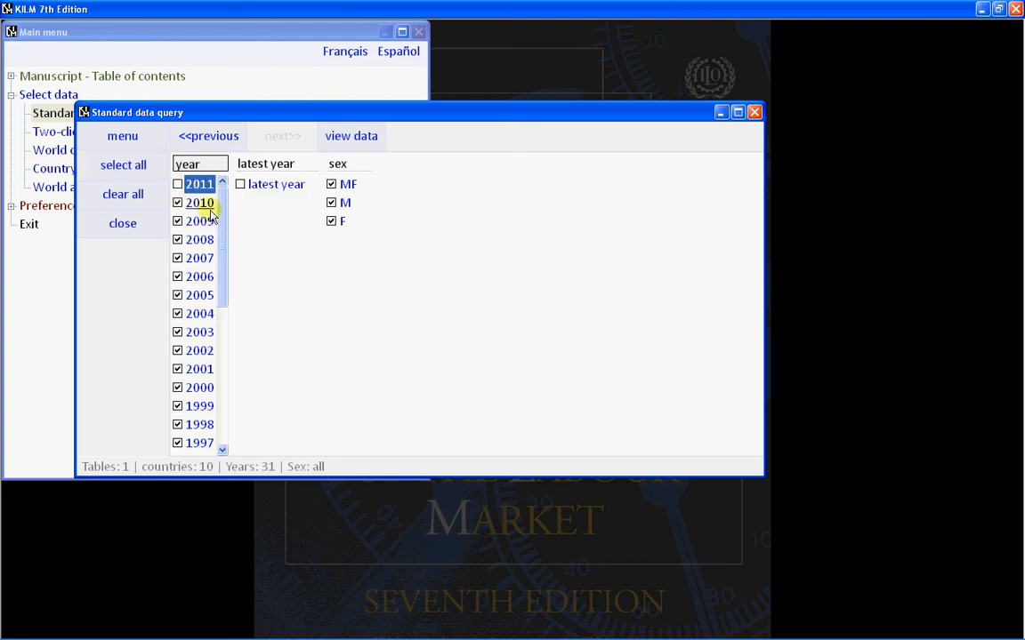
right_click(210, 213)
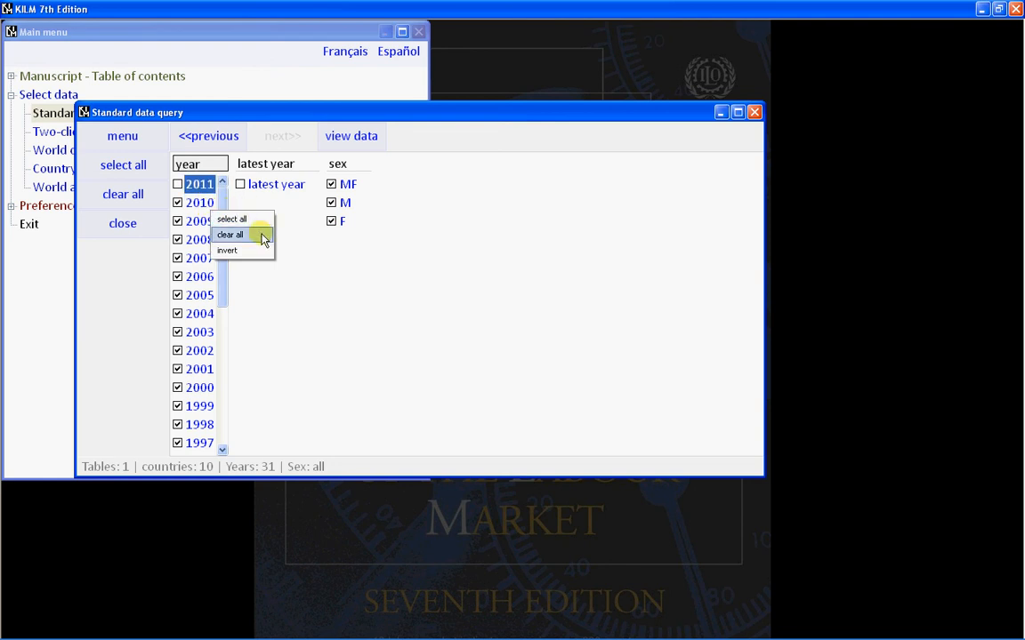
click(262, 236)
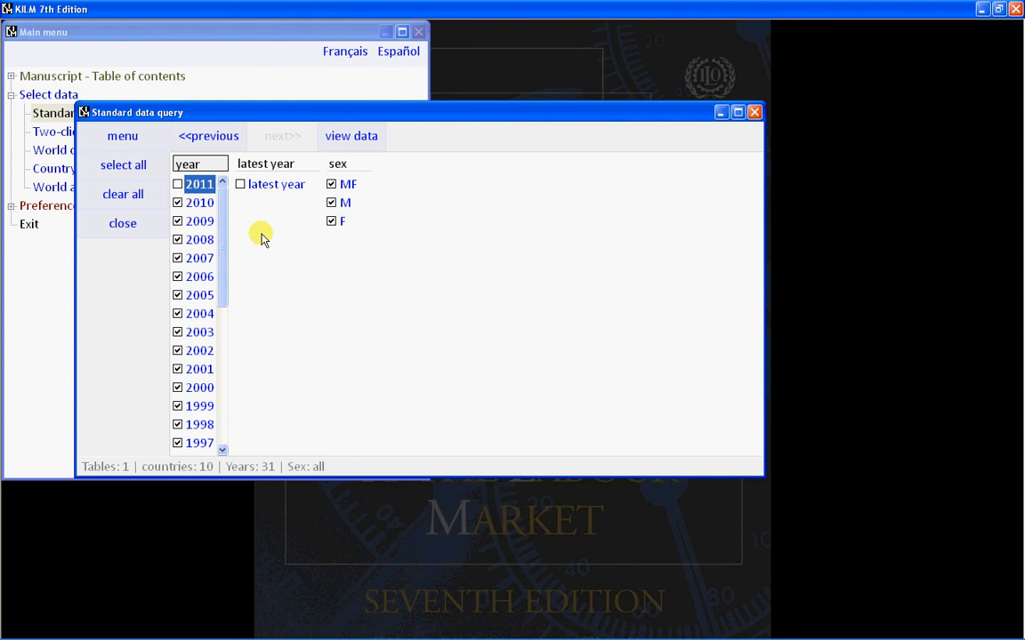
click(156, 143)
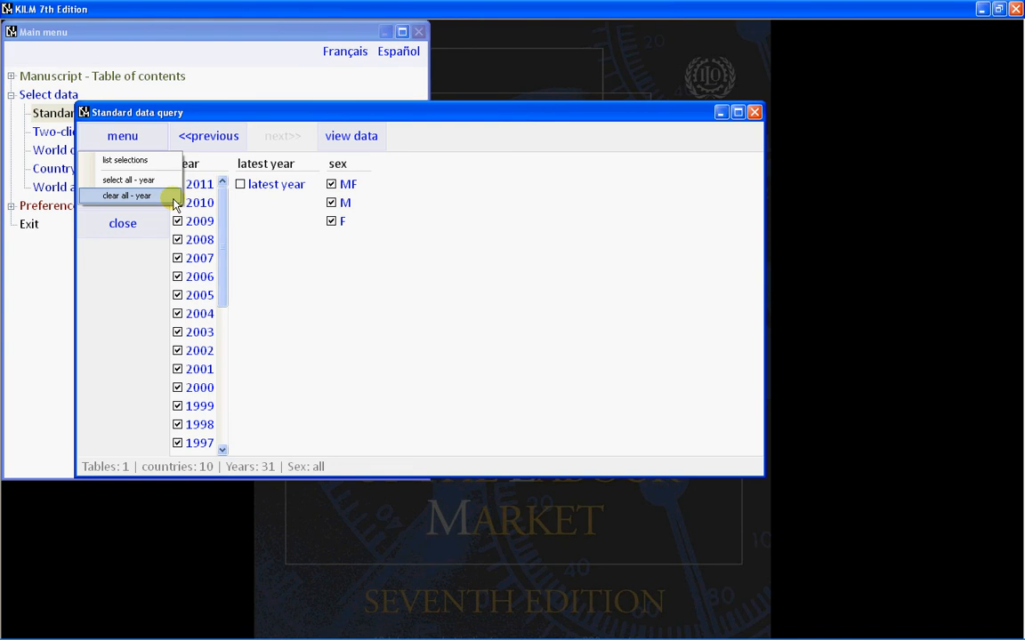
click(175, 199)
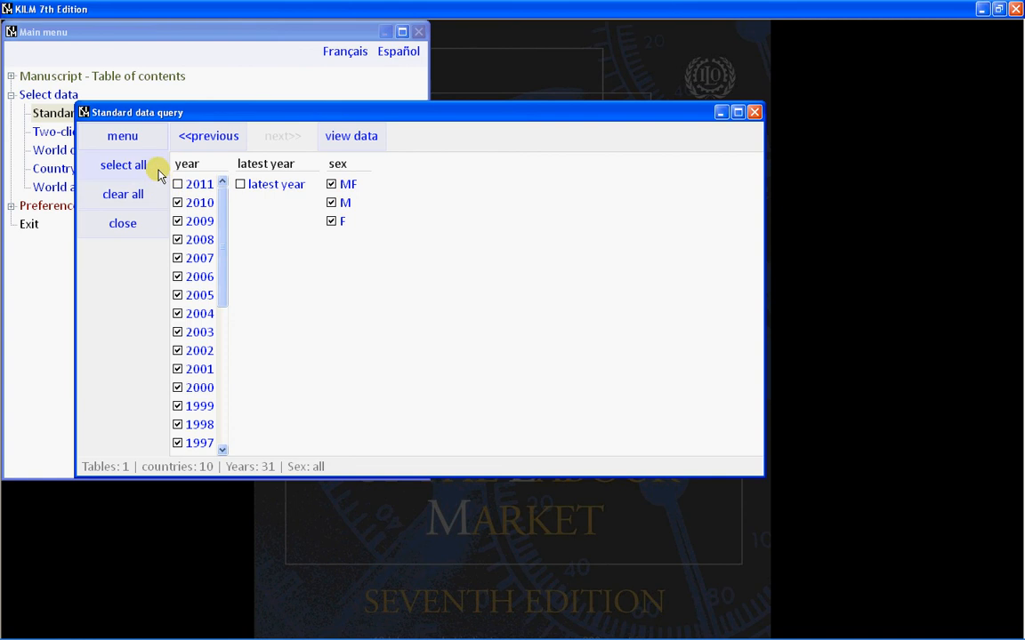
Clear all year and sex selections, and select all years and sexes again
click(157, 171)
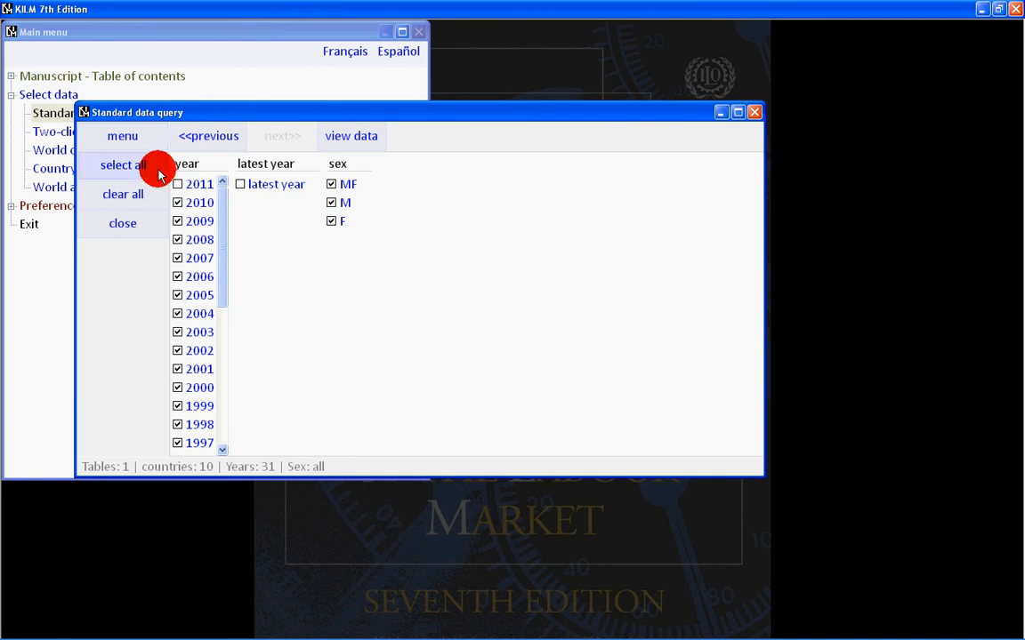
click(158, 194)
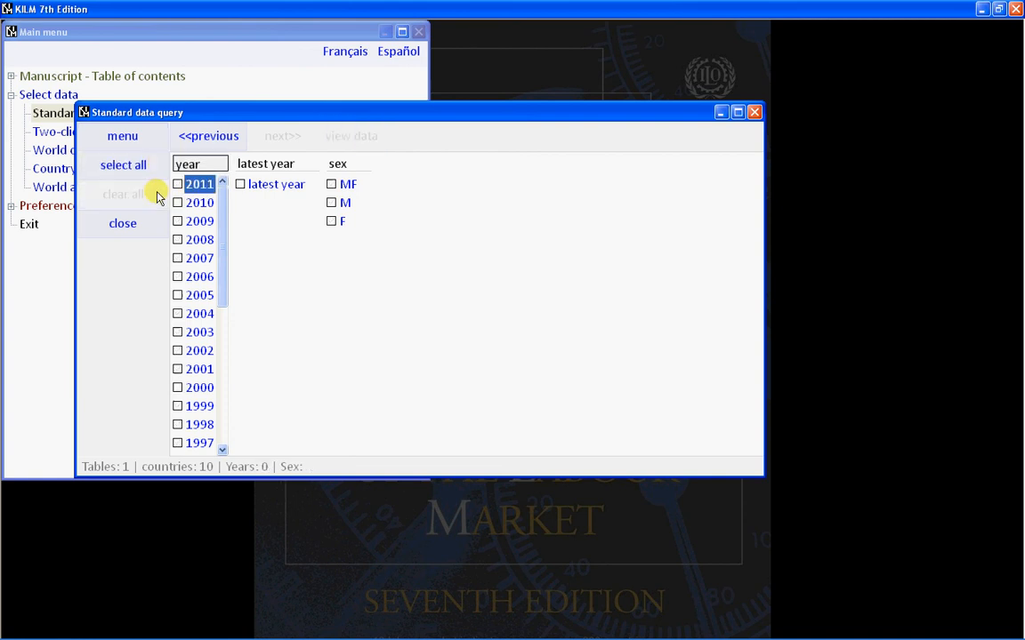
click(156, 171)
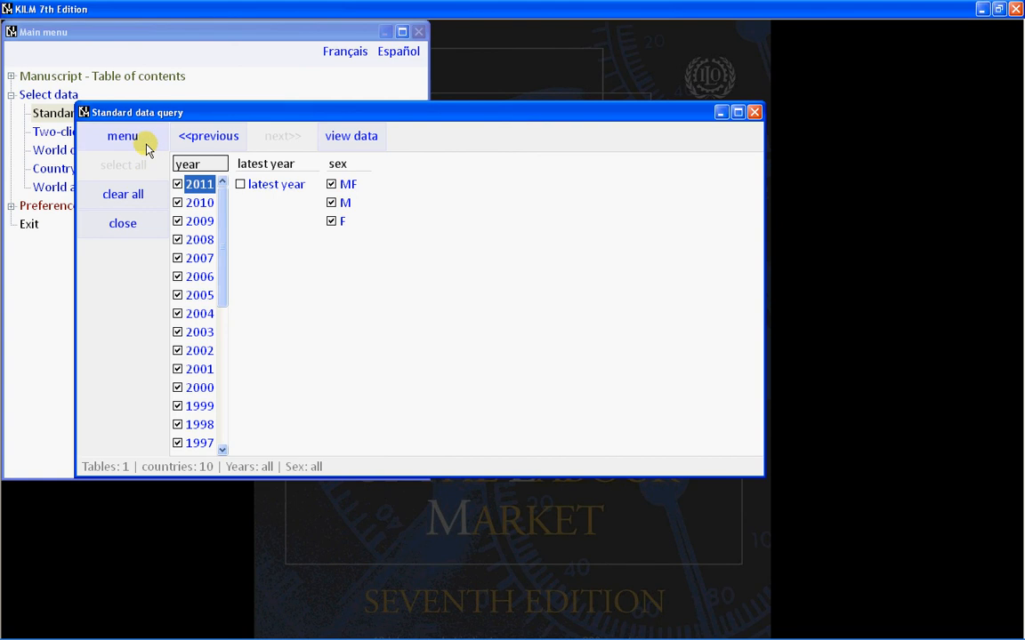
List the query's current selections to review its table, countries, years and sex, and close the list
click(147, 148)
click(147, 148)
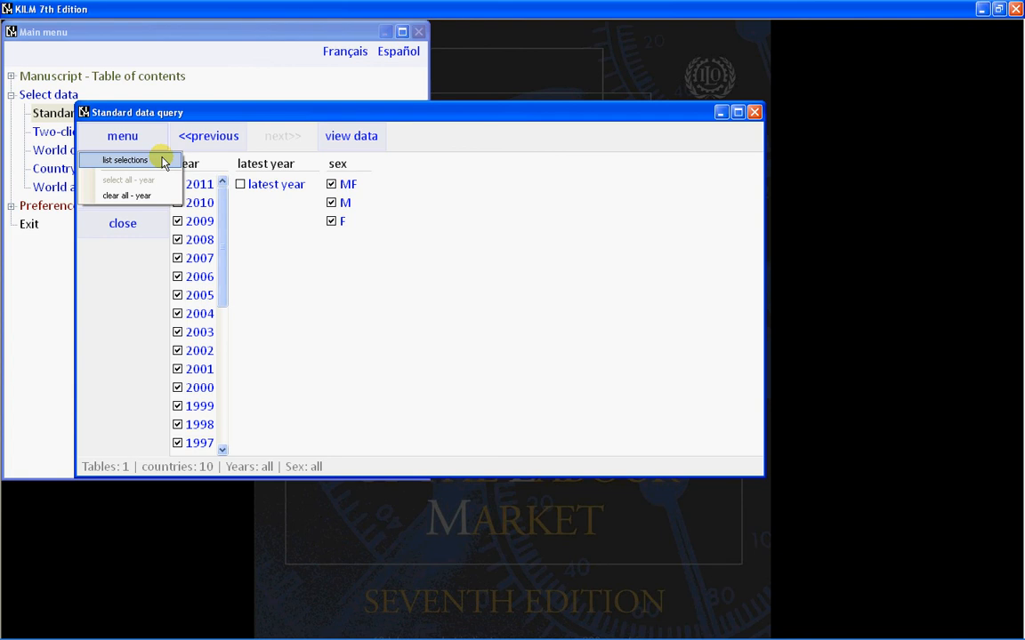
click(163, 161)
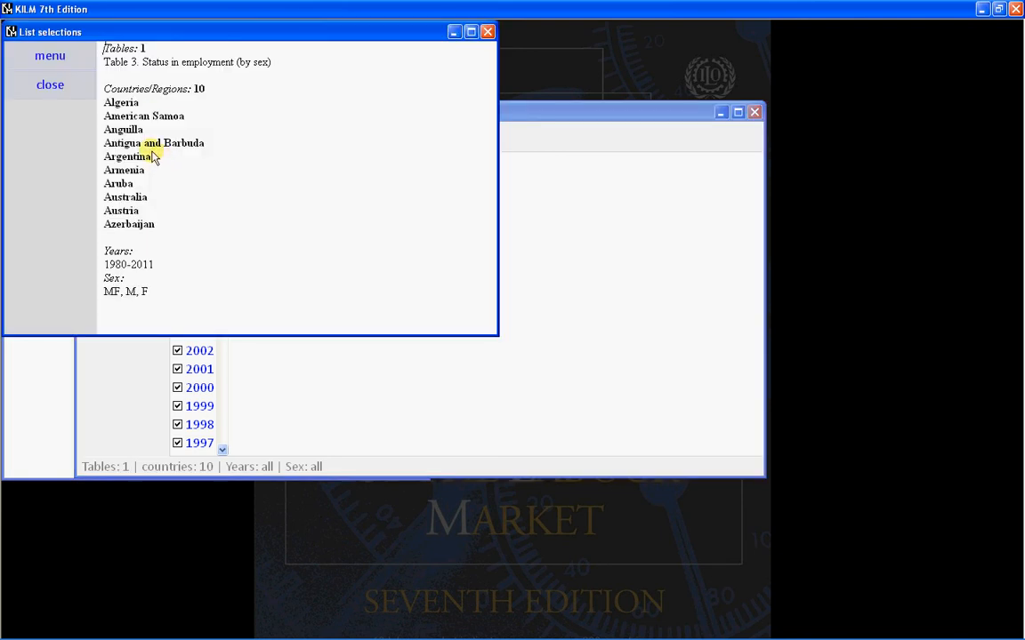
click(77, 89)
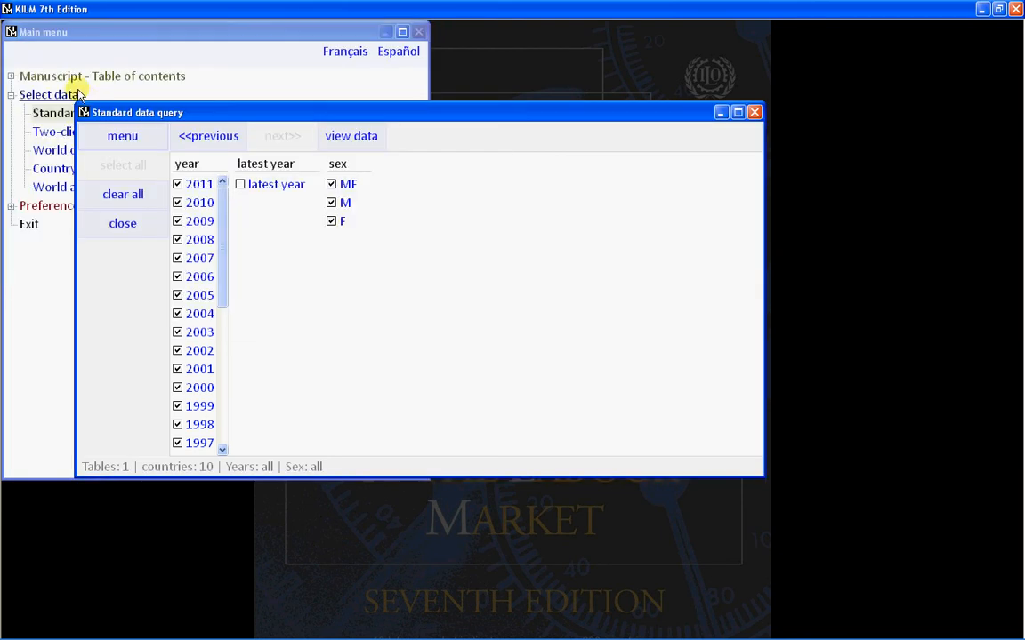
Go back to the country selection and forward to the years and sex, and view the query's data
click(218, 143)
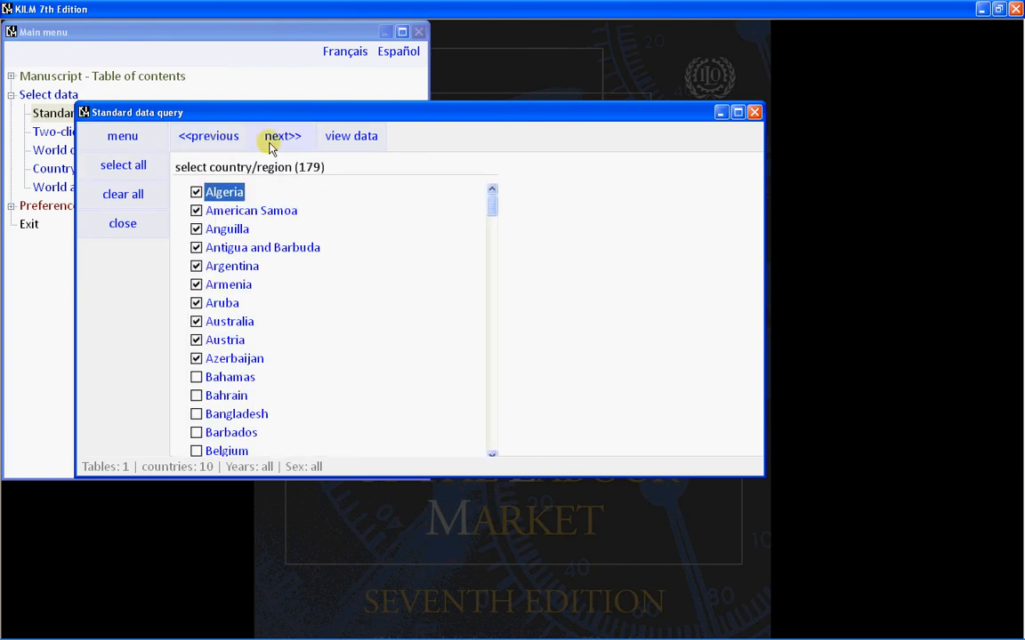
click(271, 141)
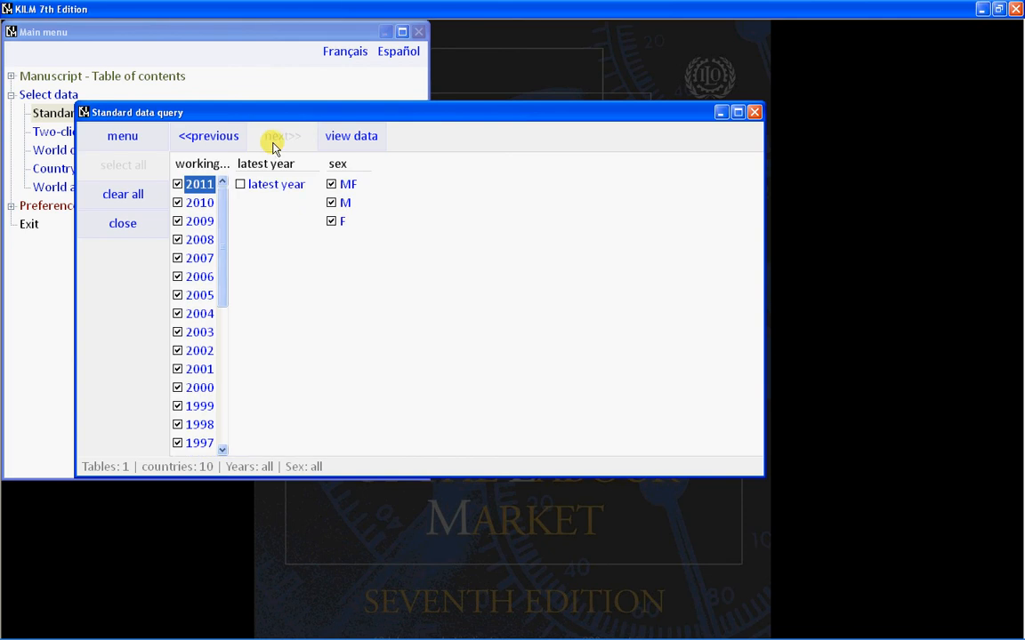
click(347, 147)
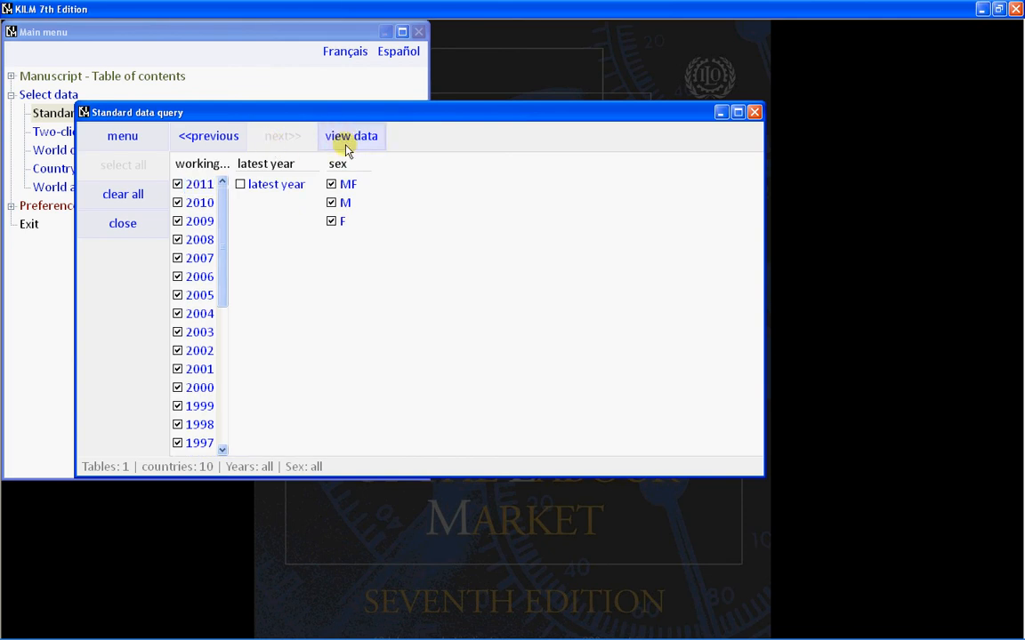